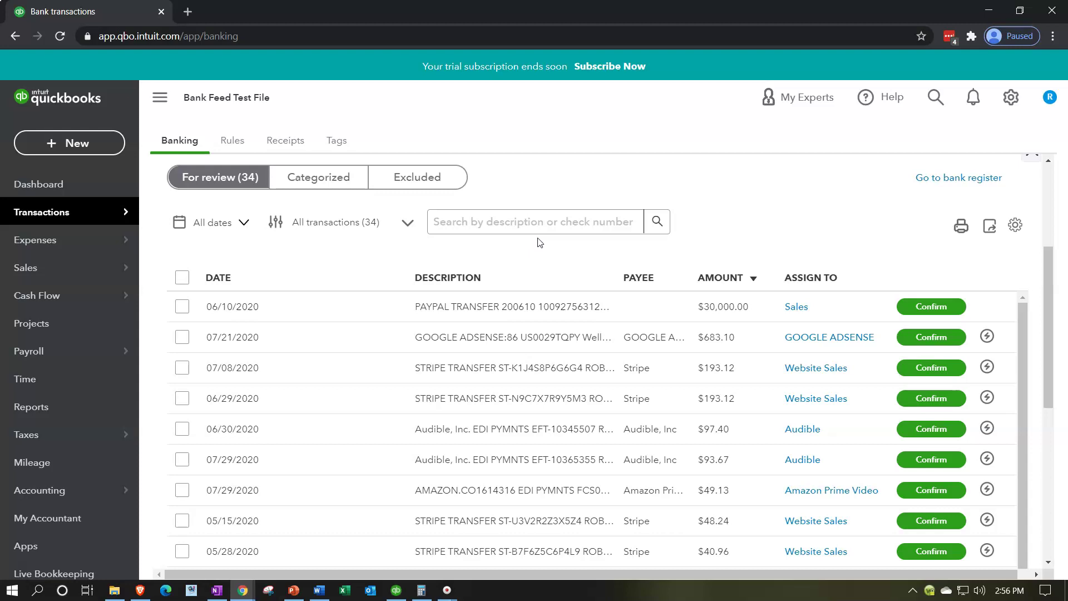
# Step: Switch to QuickBooks Desktop to examine the sales receipt's place in the home page flowchart, and return to the online bank transactions
pyautogui.click(400, 595)
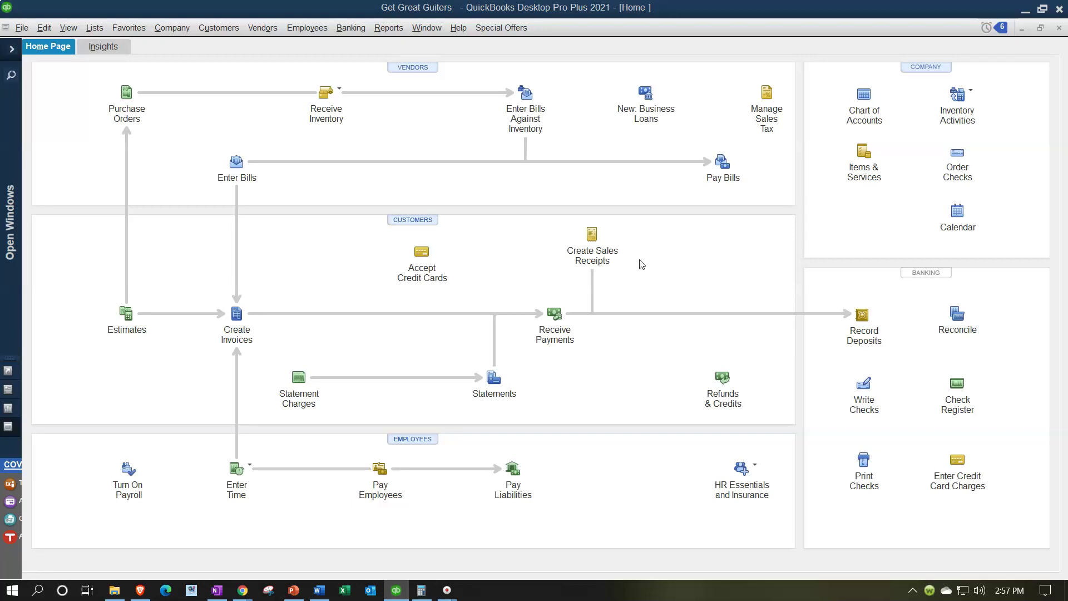
pyautogui.click(637, 240)
pyautogui.click(629, 241)
pyautogui.click(399, 591)
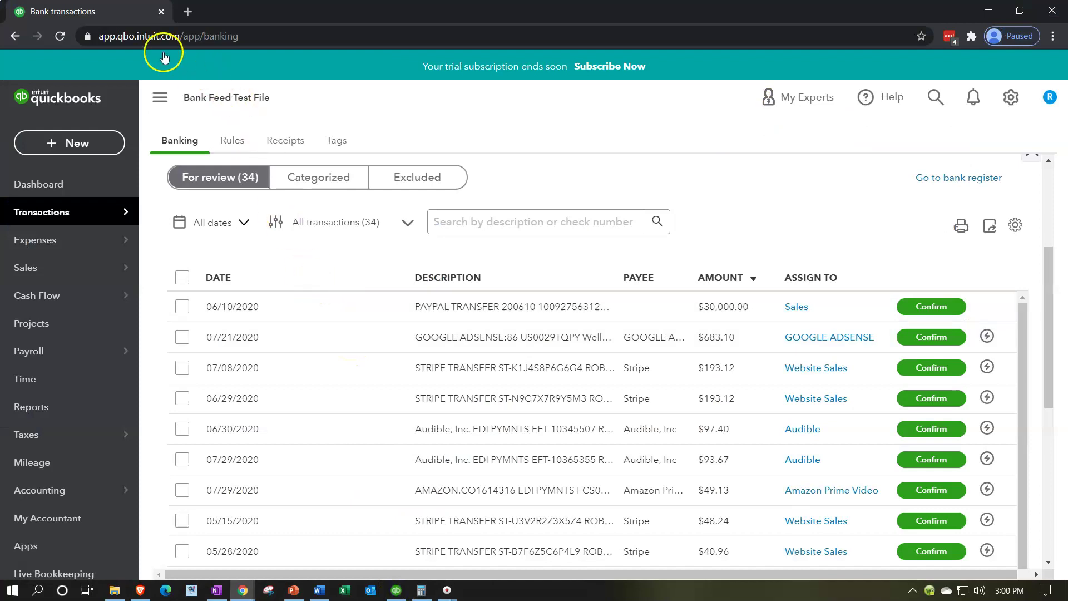
# Step: Duplicate the bank transactions browser tab three times, making four tabs of the company file
pyautogui.rightClick(119, 14)
pyautogui.click(163, 98)
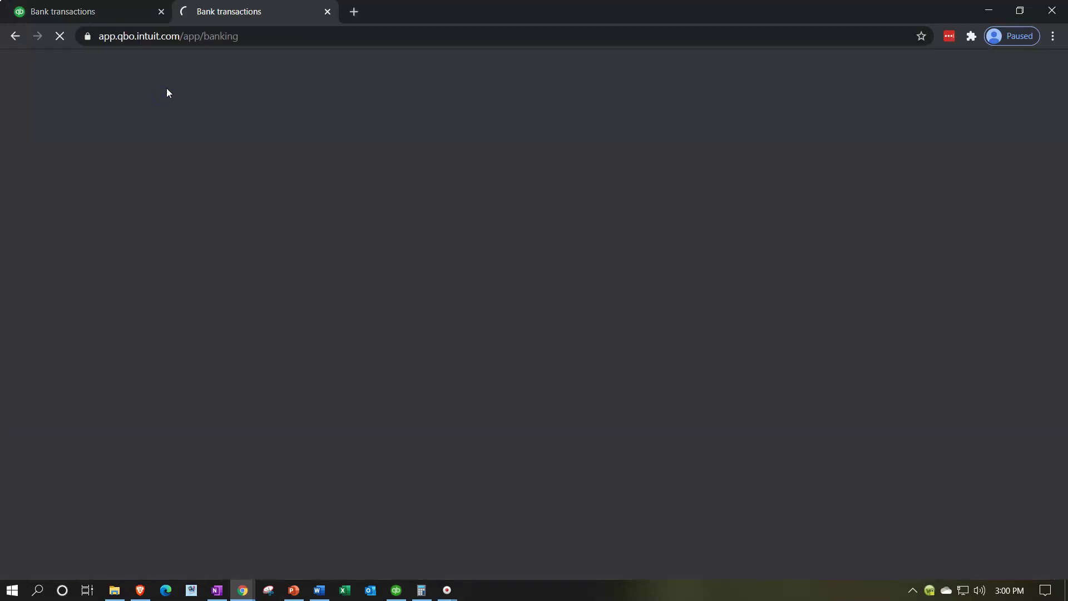
pyautogui.rightClick(275, 14)
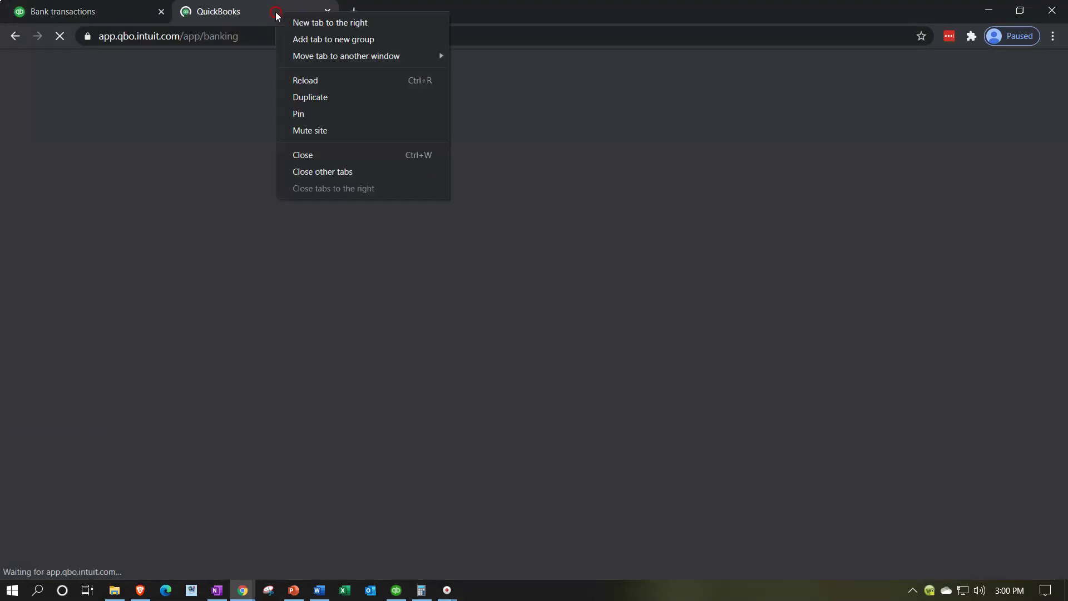
pyautogui.click(305, 96)
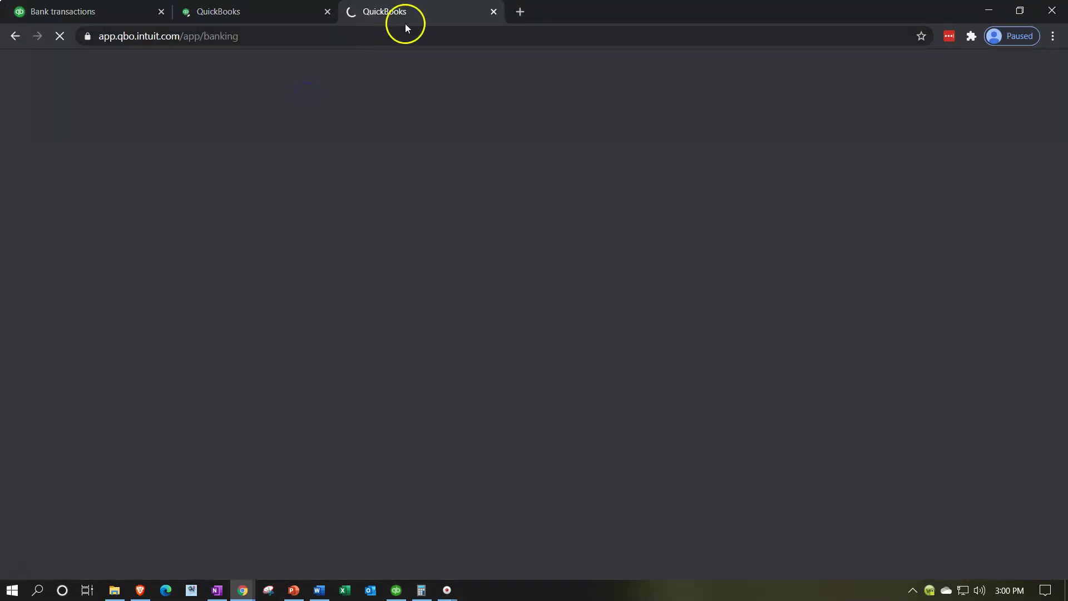
pyautogui.rightClick(415, 16)
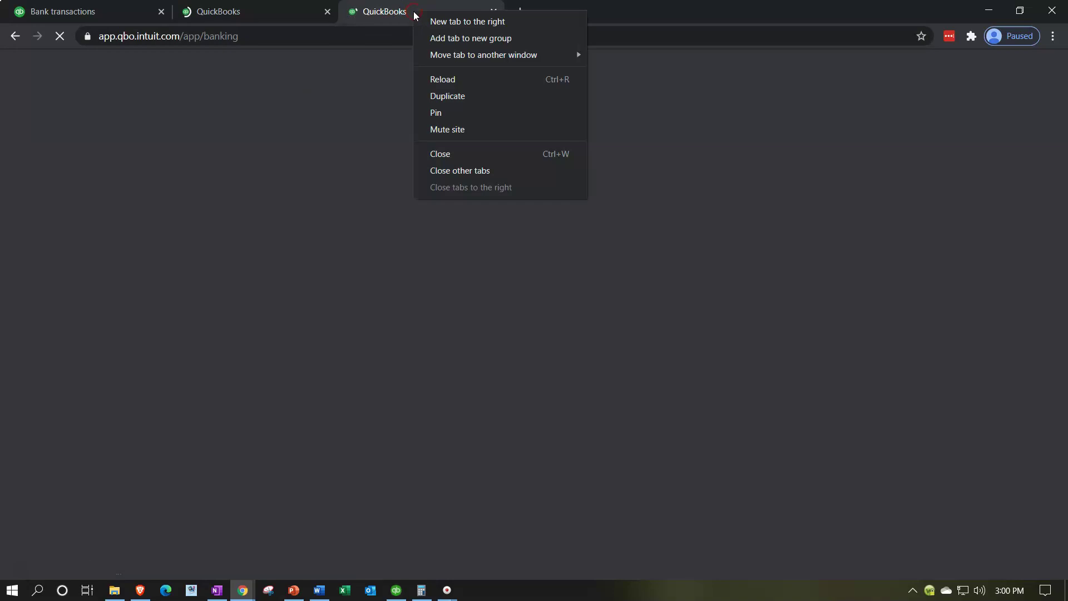
pyautogui.click(448, 95)
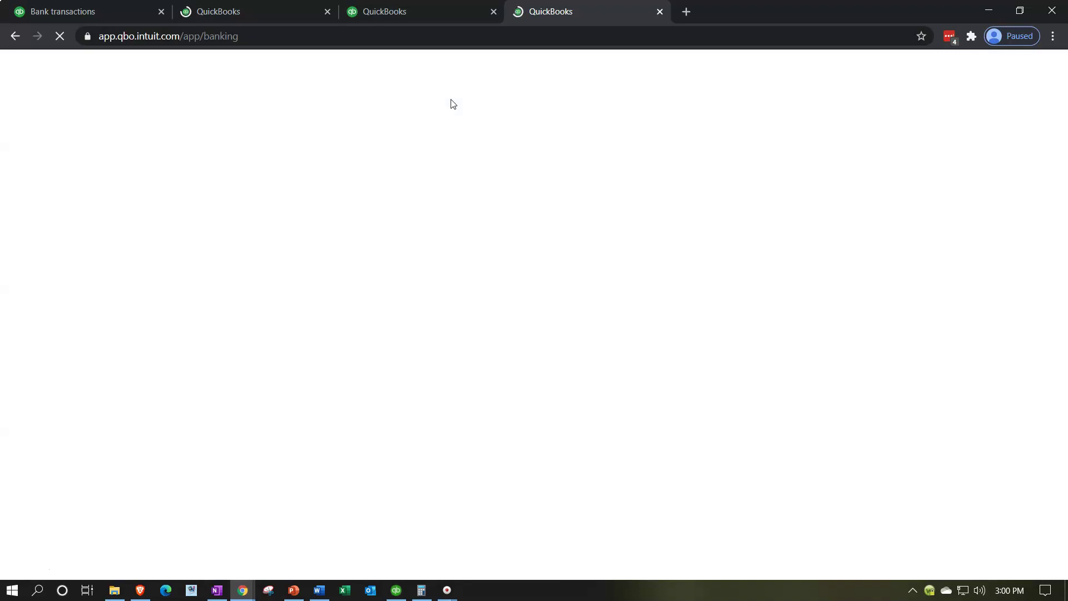
# Step: Open the Profit and Loss report in the third browser tab
pyautogui.click(420, 16)
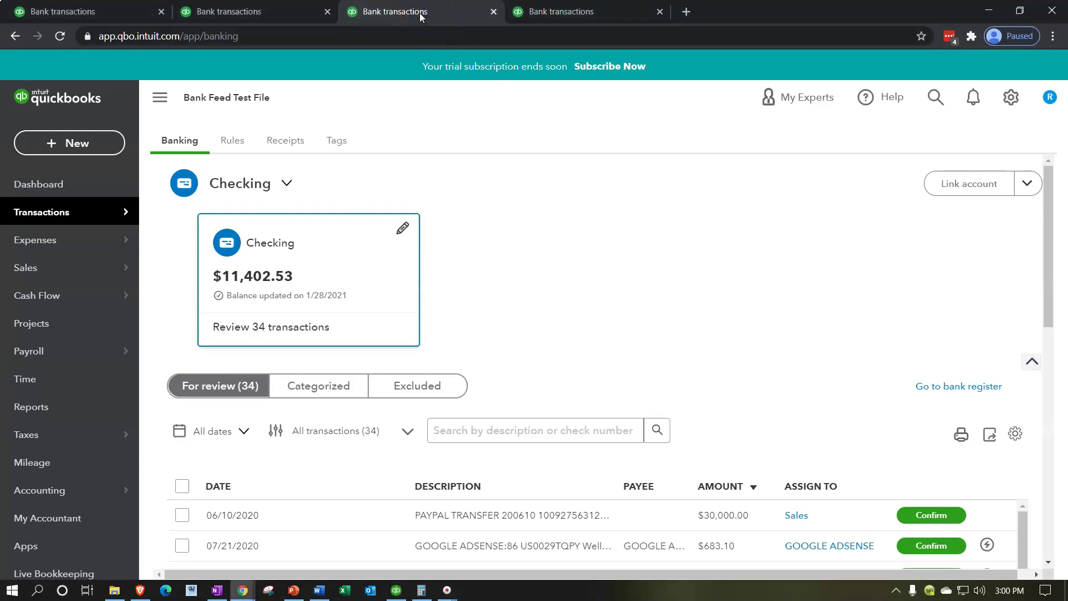
pyautogui.moveTo(56, 349)
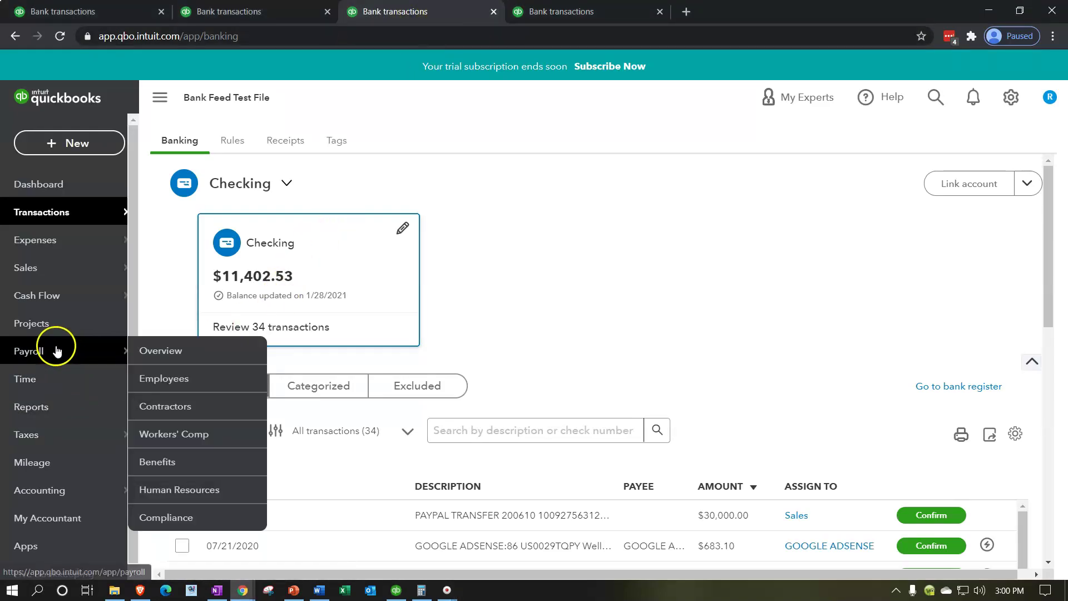
pyautogui.click(52, 407)
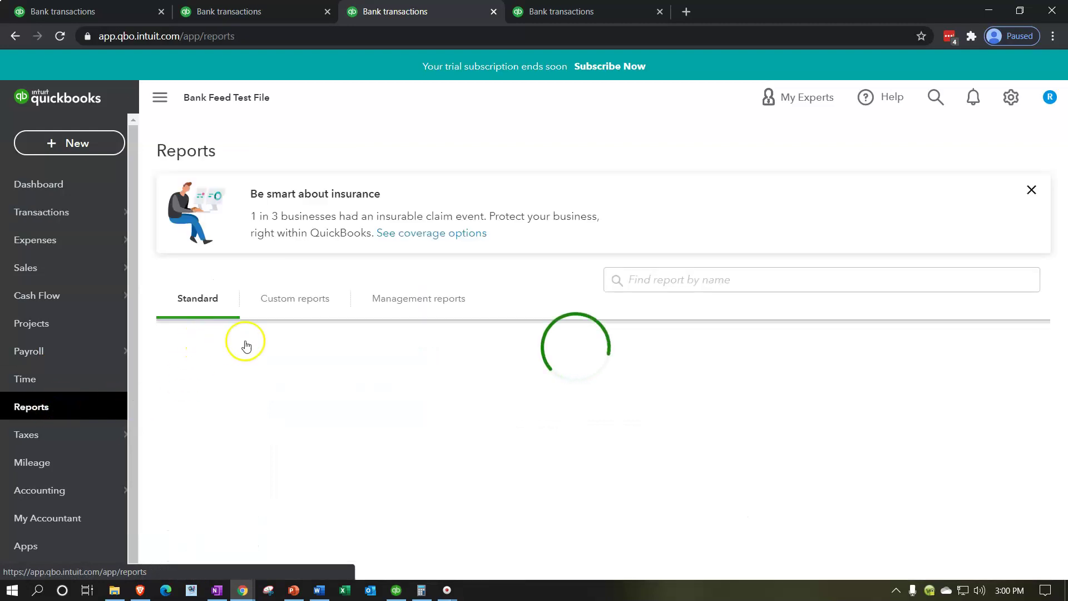
pyautogui.click(253, 462)
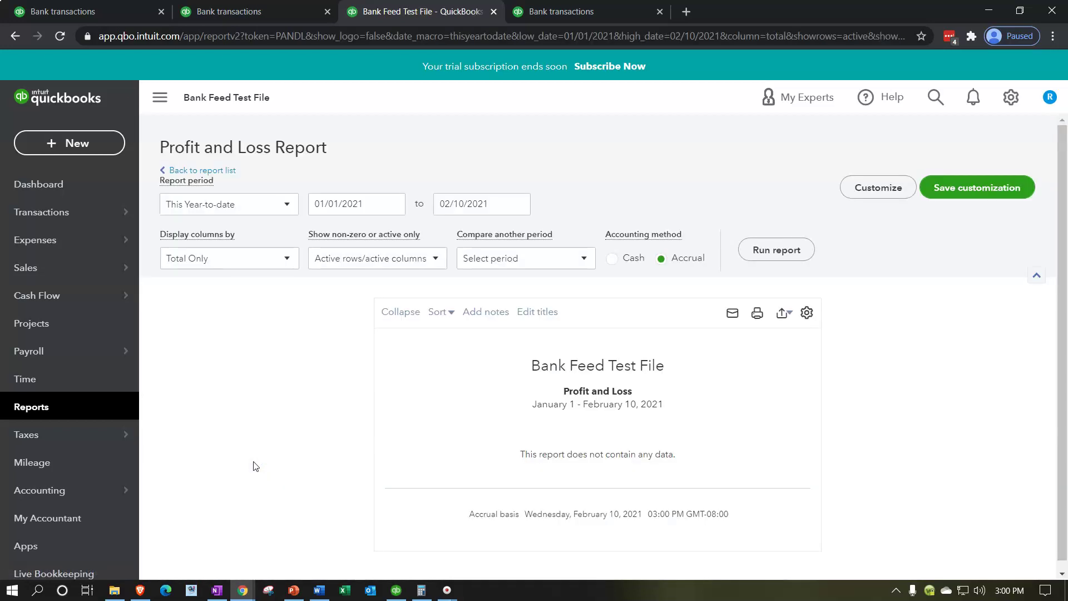
# Step: Run the Profit and Loss report for the period 01/01/2020 to 12/31/2020
pyautogui.click(381, 202)
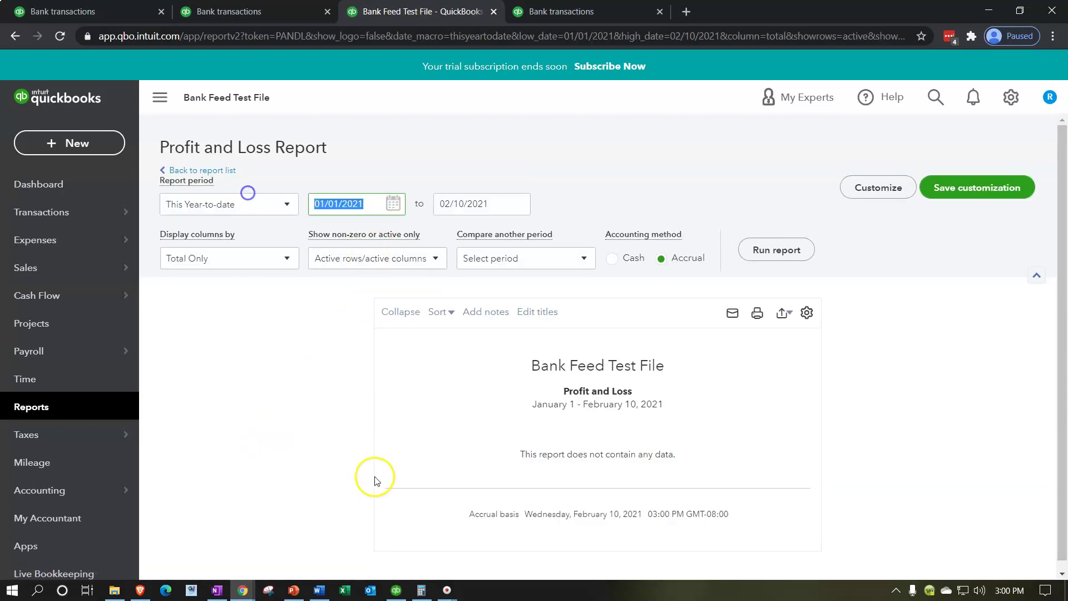
pyautogui.write('01/01/2020')
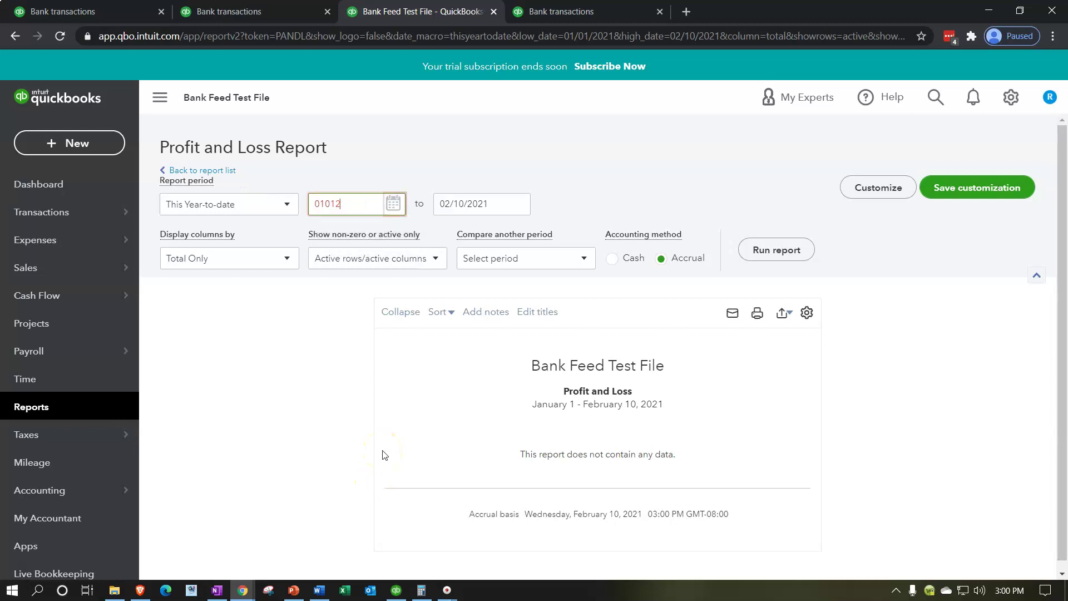
pyautogui.press('Tab')
pyautogui.write('12/31/2020')
pyautogui.press('Tab')
pyautogui.click(771, 250)
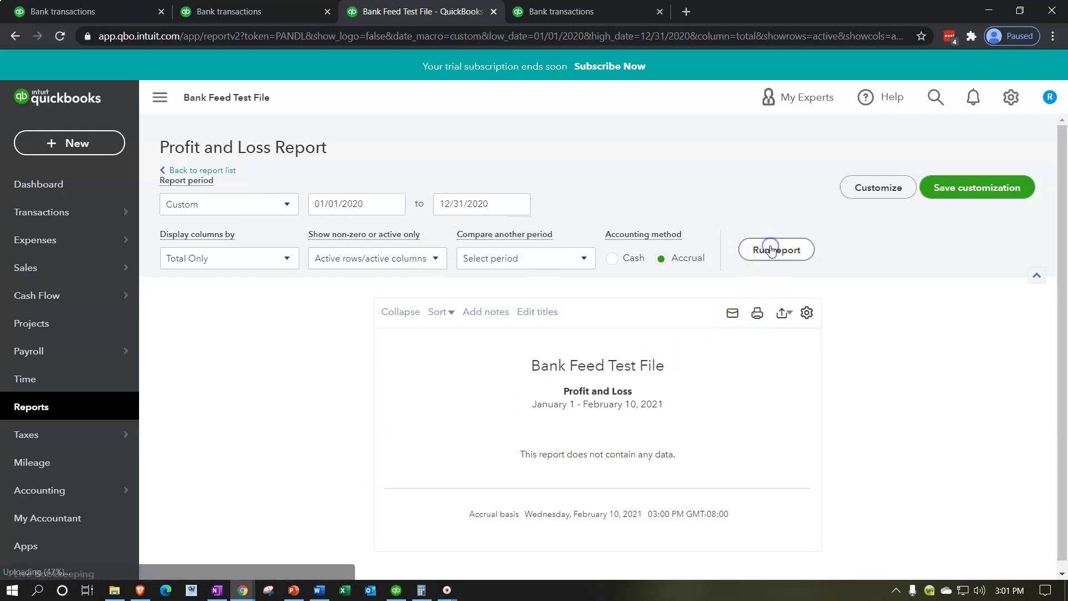
# Step: Collapse the navigation menu beside the Profit and Loss report and enlarge the page to 125%
pyautogui.click(159, 97)
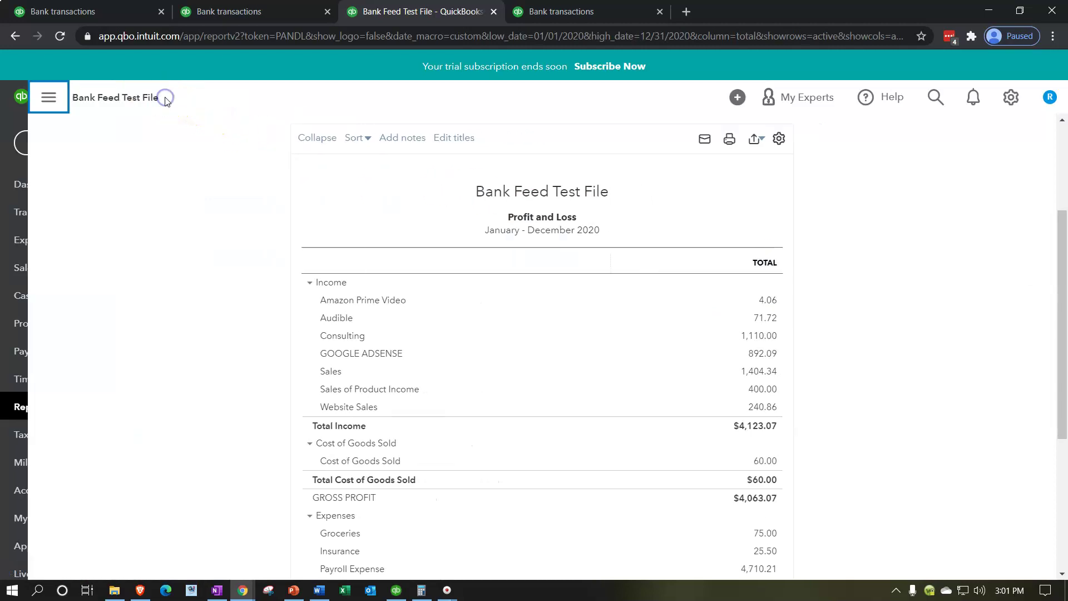
pyautogui.hotkey('ctrl', '+')
pyautogui.hotkey('ctrl', '+')
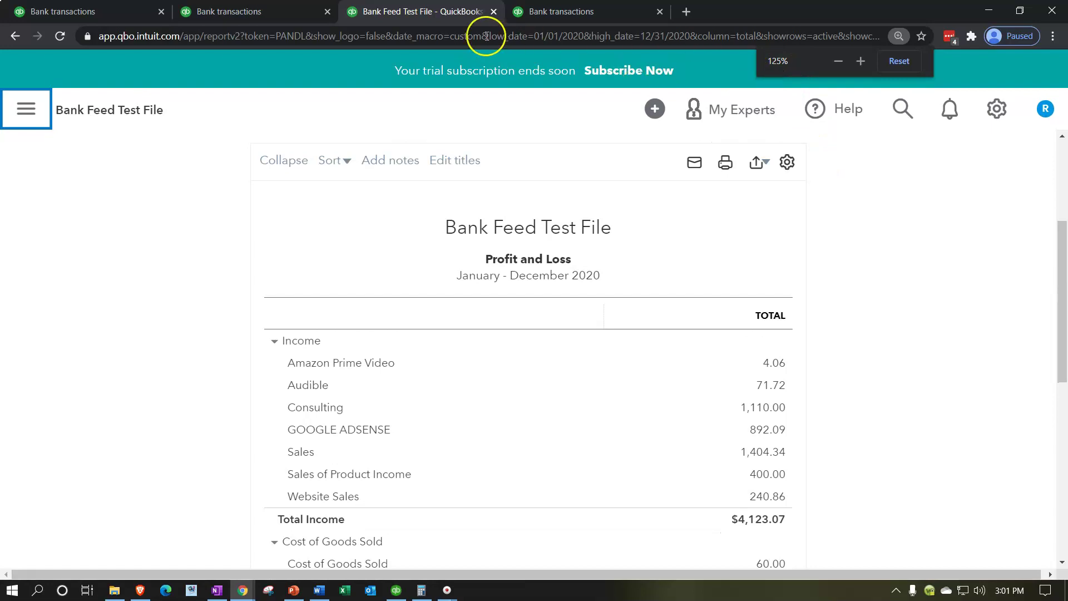
# Step: Open the Balance Sheet report in the second browser tab
pyautogui.click(291, 14)
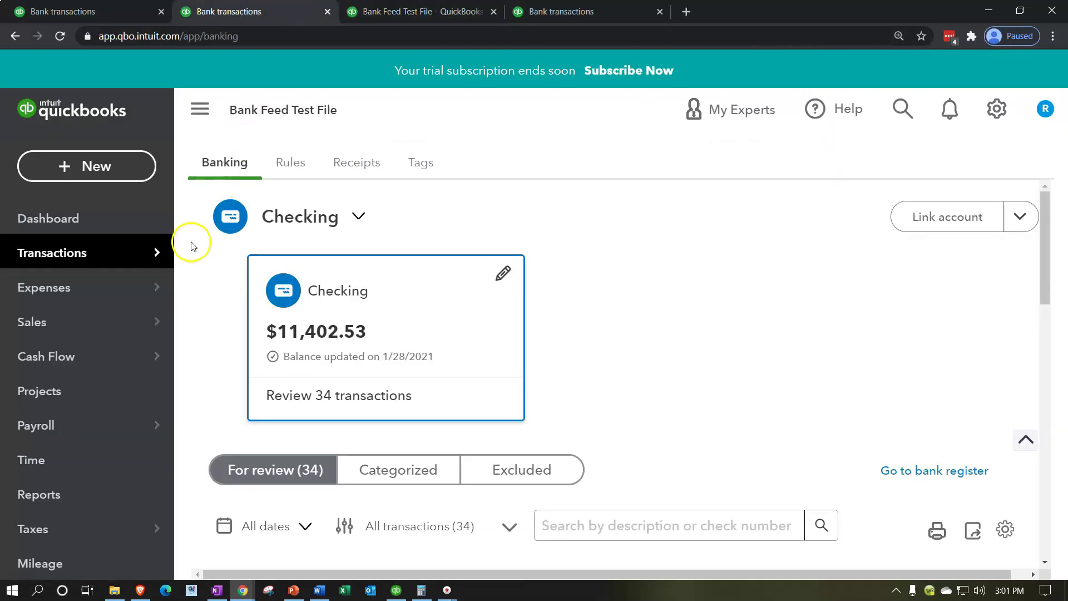
pyautogui.click(90, 495)
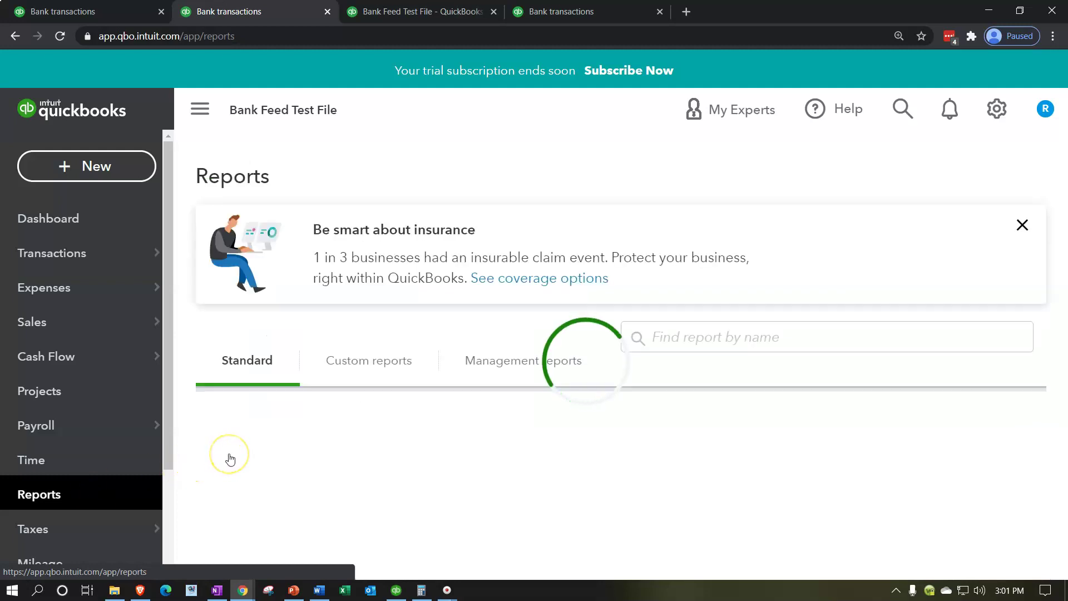
pyautogui.click(293, 521)
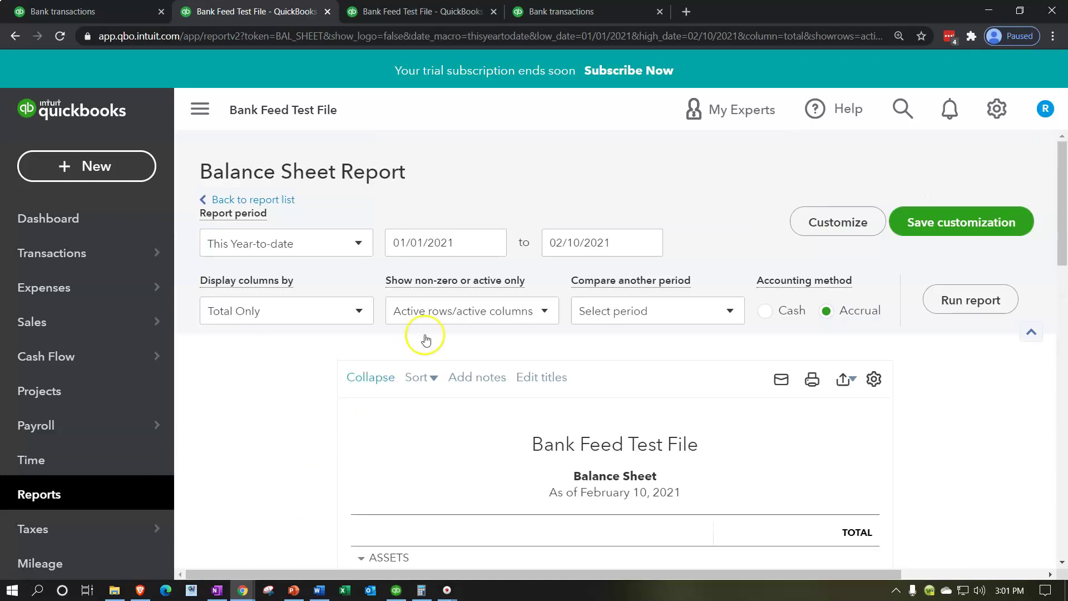
# Step: Run the Balance Sheet report for 01/01/2020 to 12/31/2020 and collapse the navigation menu beside it
pyautogui.click(428, 243)
pyautogui.write('010120')
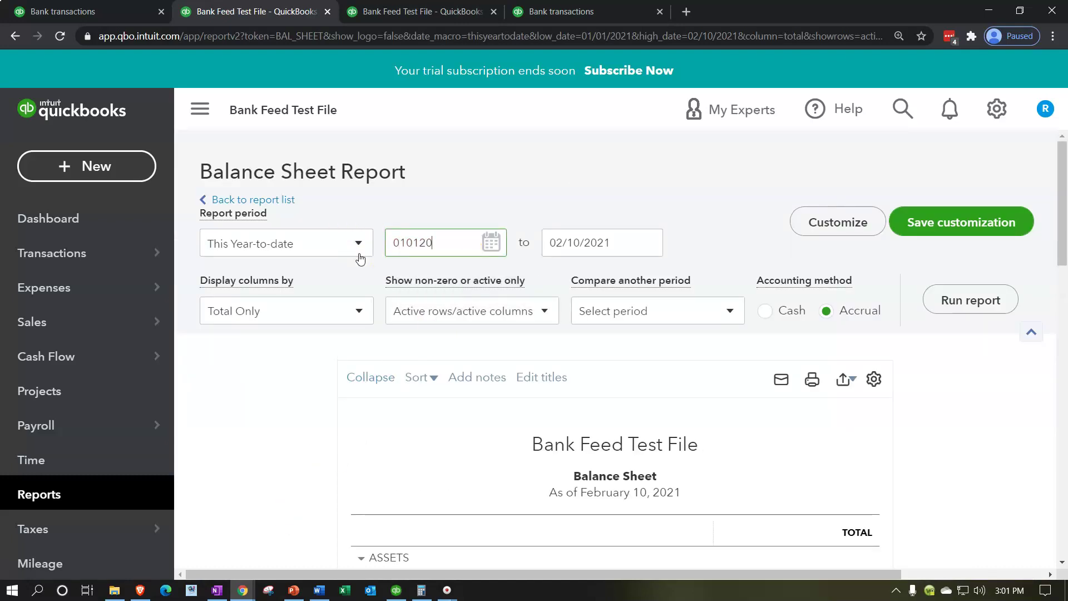
pyautogui.press('Tab')
pyautogui.write('12/31/20')
pyautogui.press('Tab')
pyautogui.click(960, 301)
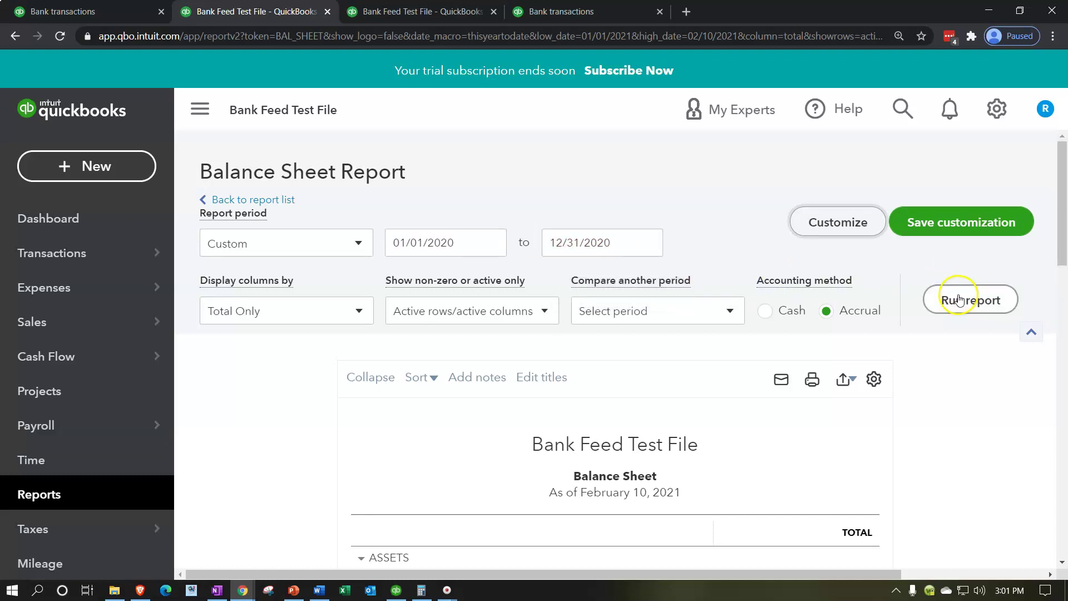
pyautogui.scroll(-4, 958, 298)
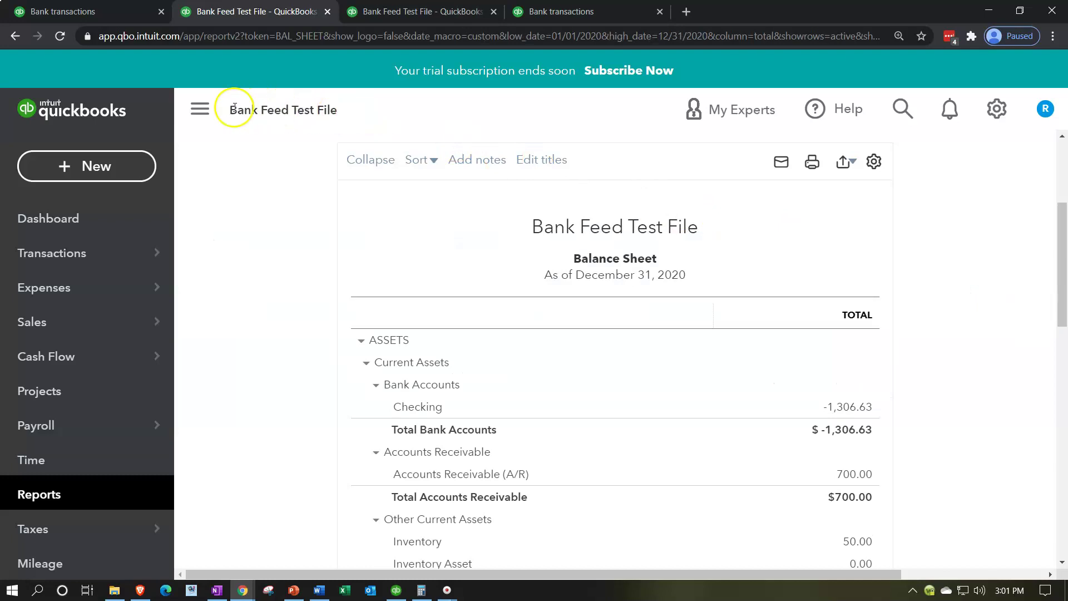
pyautogui.click(201, 109)
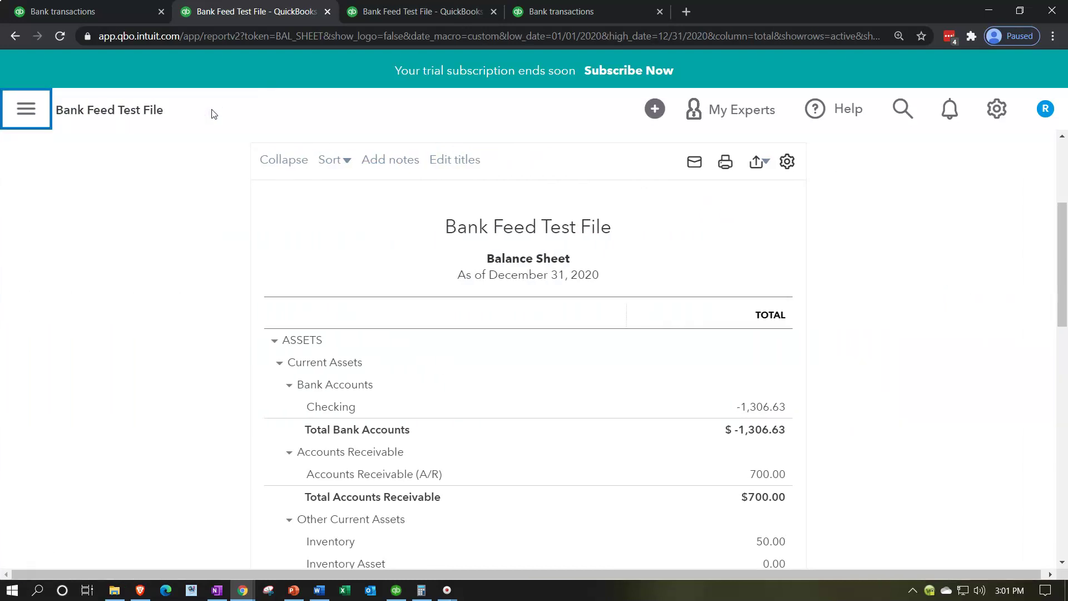
# Step: Return to the first browser tab and examine the bank transactions awaiting review at 125% zoom
pyautogui.click(112, 15)
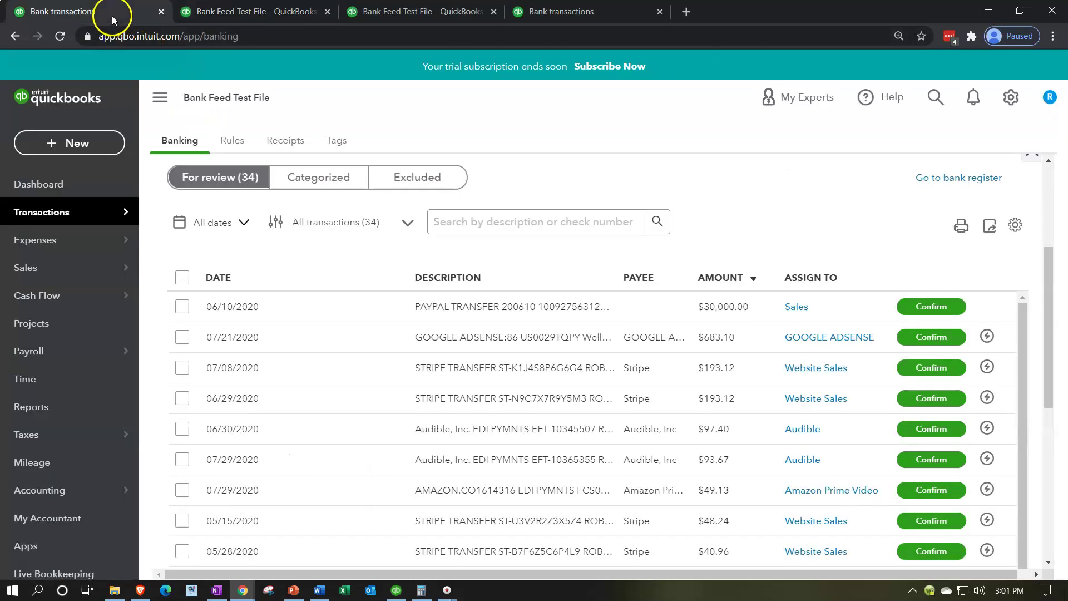
pyautogui.hotkey('ctrl', '+')
pyautogui.hotkey('ctrl', '+')
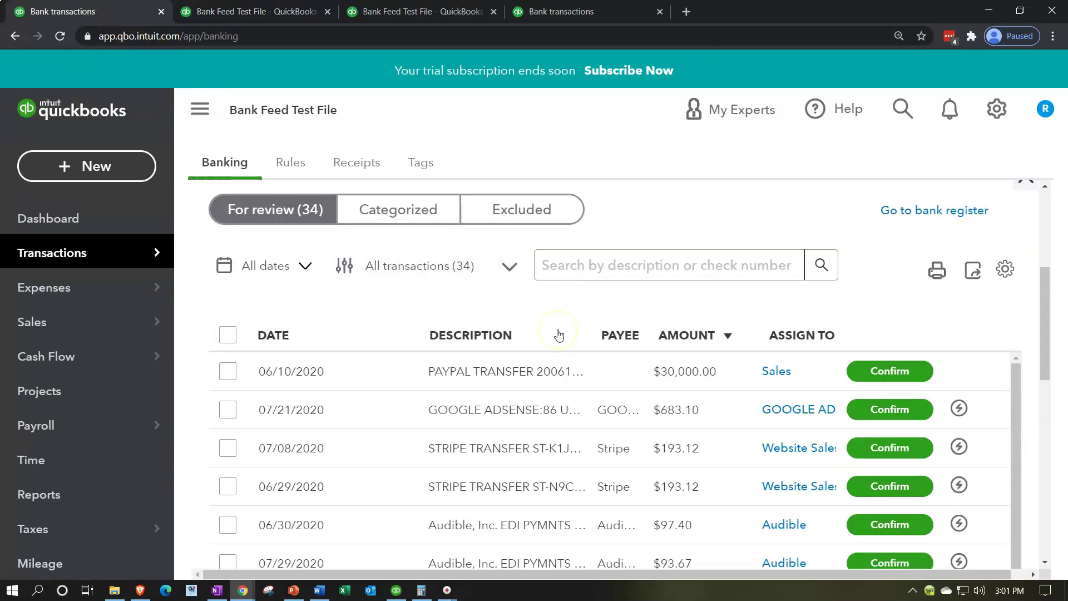
pyautogui.scroll(-1, 559, 334)
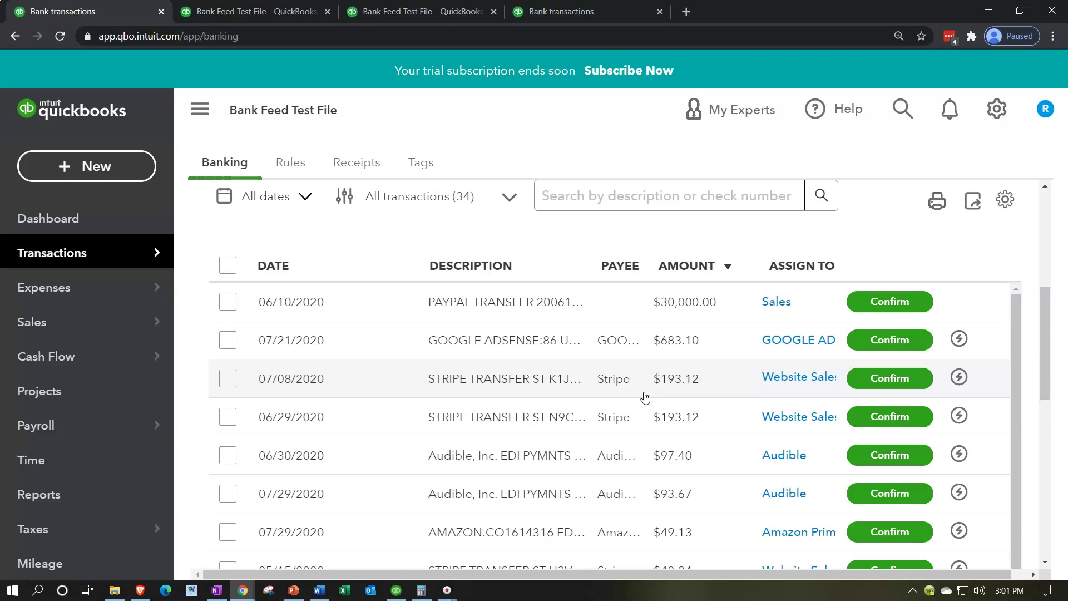
# Step: Switch to QuickBooks Desktop to check the Create Sales Receipts item in the flowchart, and return to the bank transactions
pyautogui.click(346, 389)
pyautogui.click(398, 589)
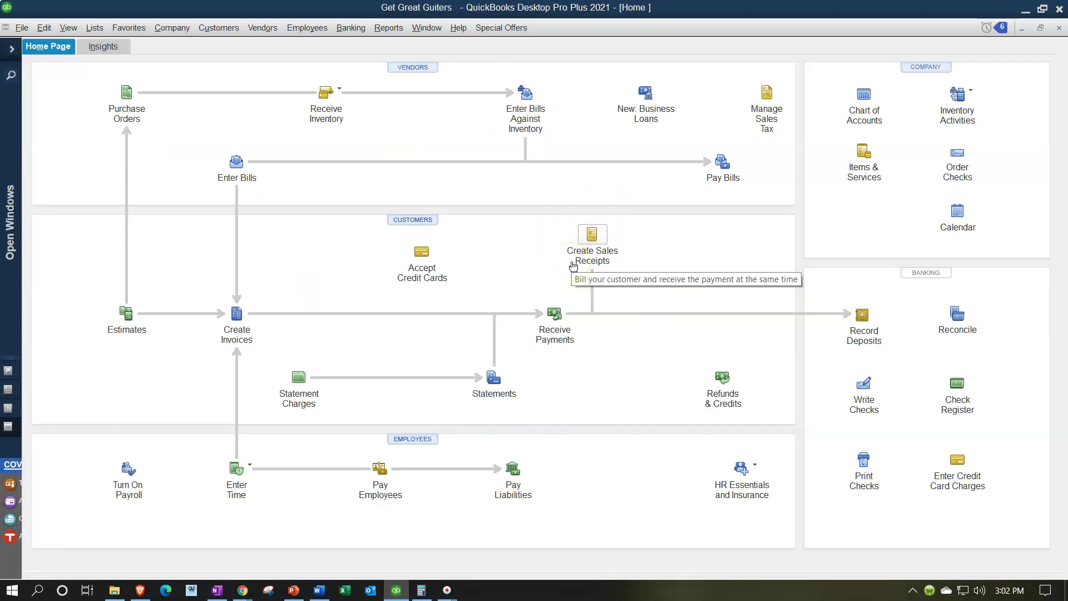
pyautogui.click(397, 588)
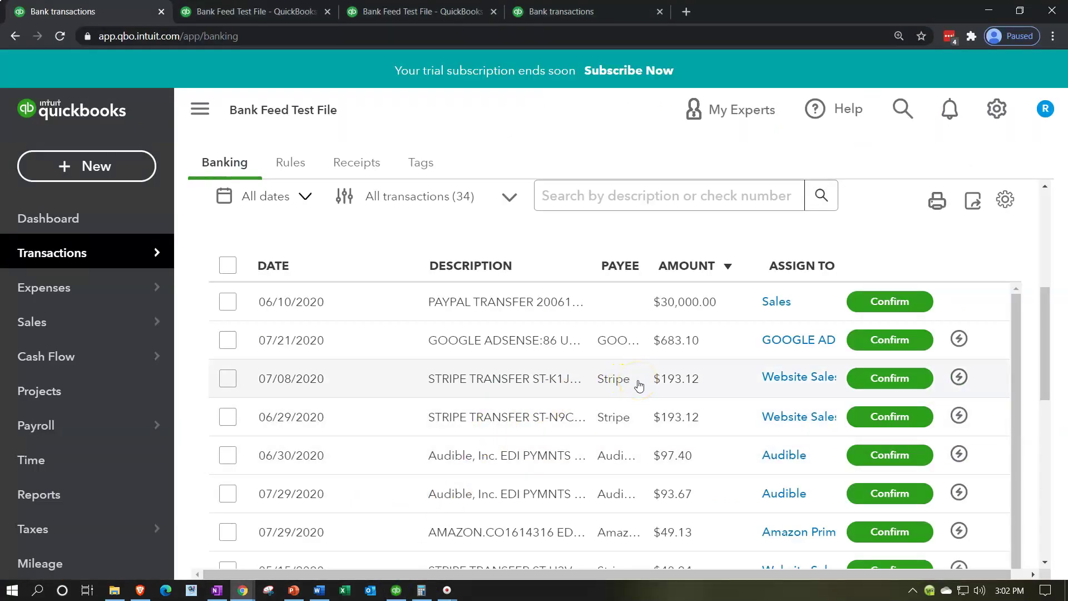
# Step: Create a new sales receipt in the fourth browser tab, with the page zoom set to 100%
pyautogui.click(609, 14)
pyautogui.hotkey('ctrl', '-')
pyautogui.hotkey('ctrl', '-')
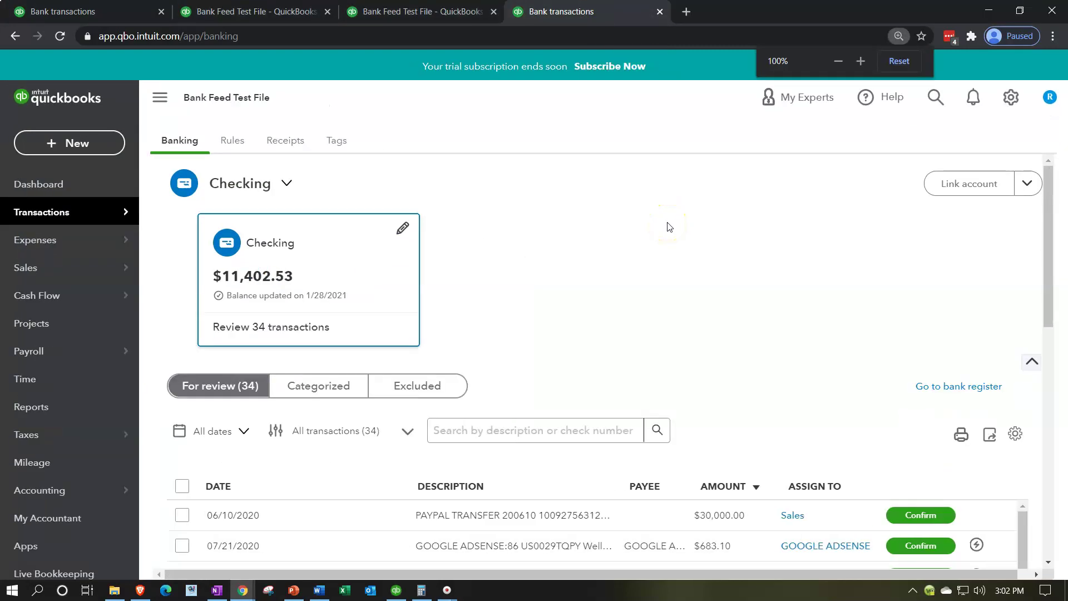
pyautogui.click(114, 153)
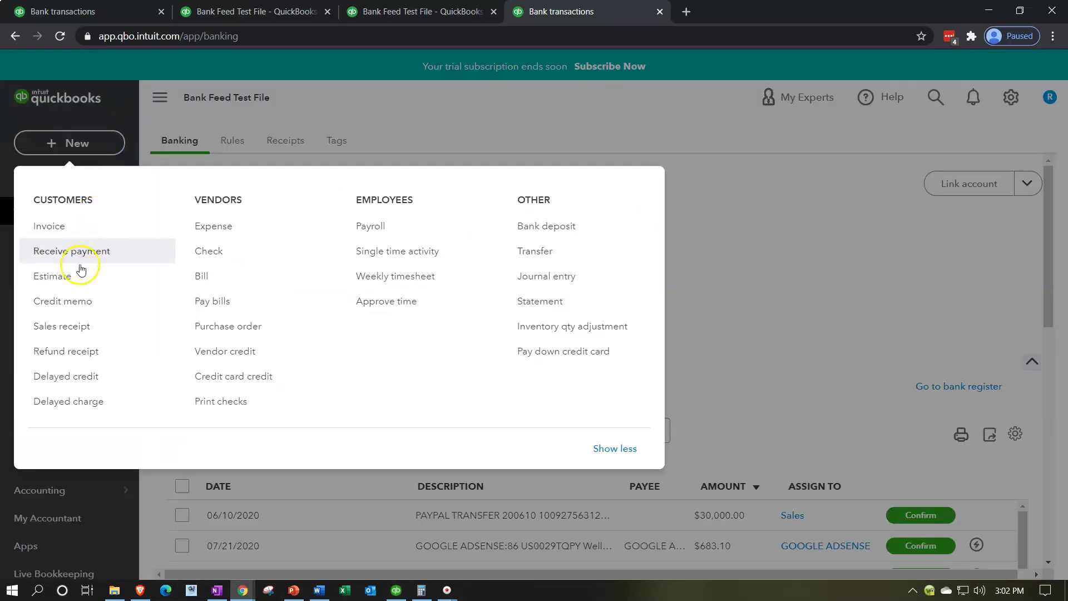
pyautogui.click(82, 330)
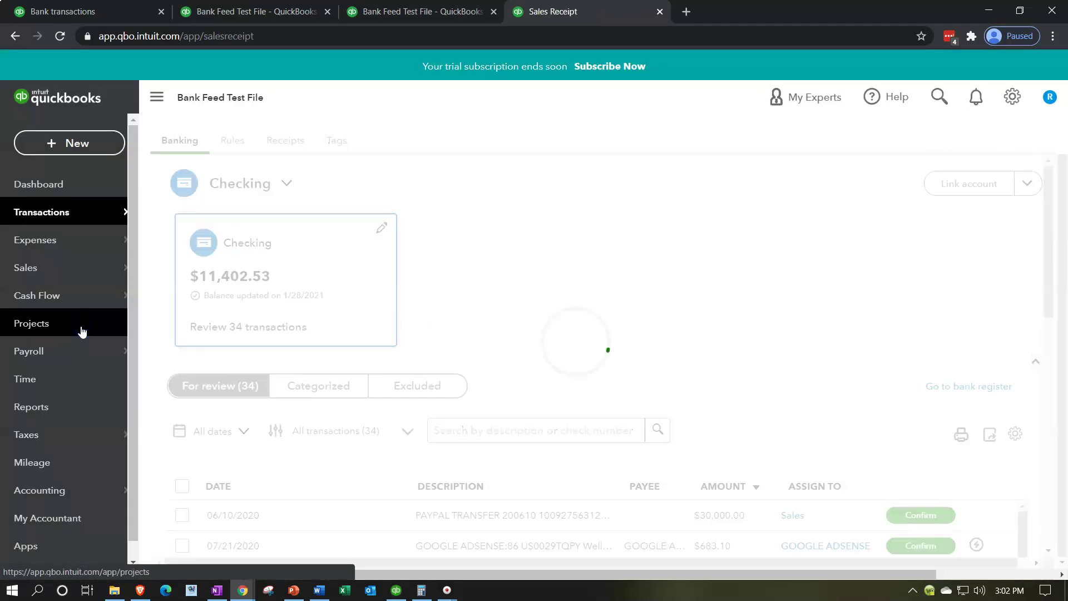
# Step: Add Customer 25 as a new customer and assign it to the sales receipt
pyautogui.click(71, 137)
pyautogui.write('Customer 25')
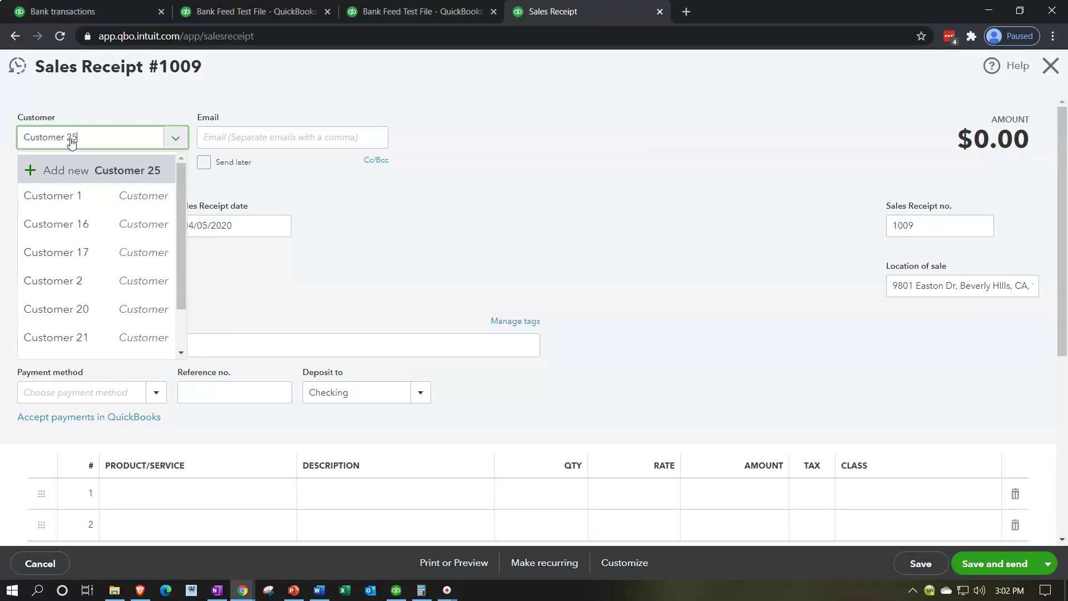
pyautogui.press('Tab')
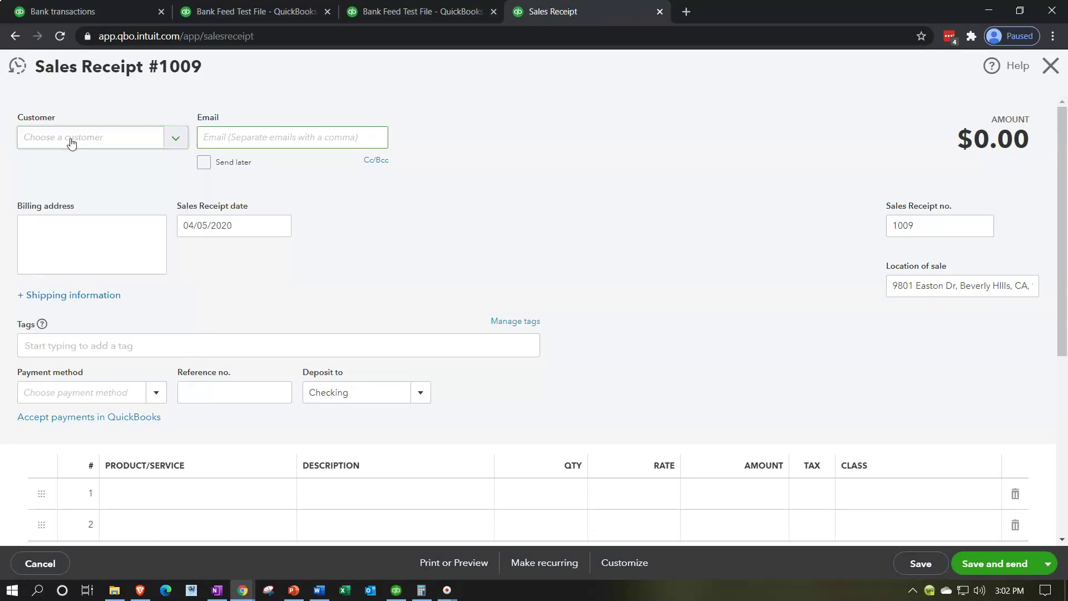
pyautogui.click(239, 260)
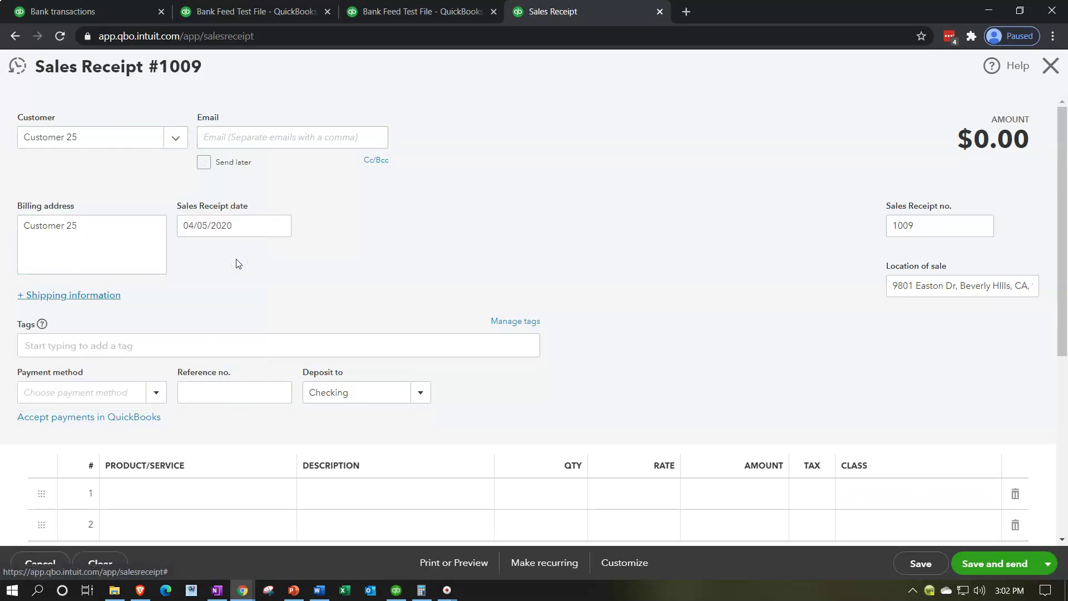
pyautogui.press('Tab')
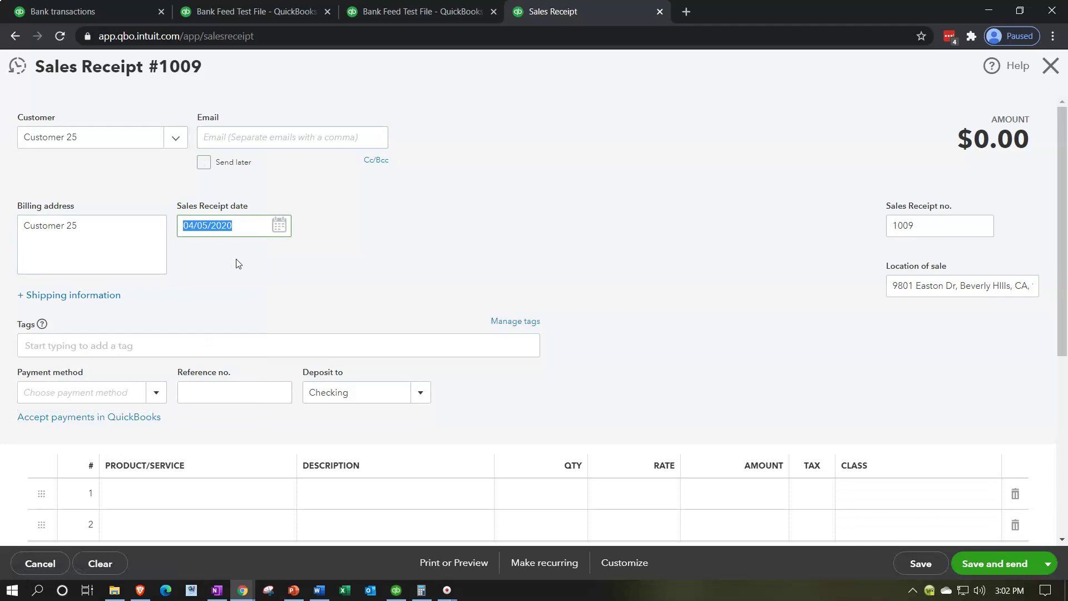
# Step: Set the sales receipt date to 05/25/2020
pyautogui.write('052520')
pyautogui.press('Tab')
pyautogui.press('Tab')
pyautogui.press('Tab')
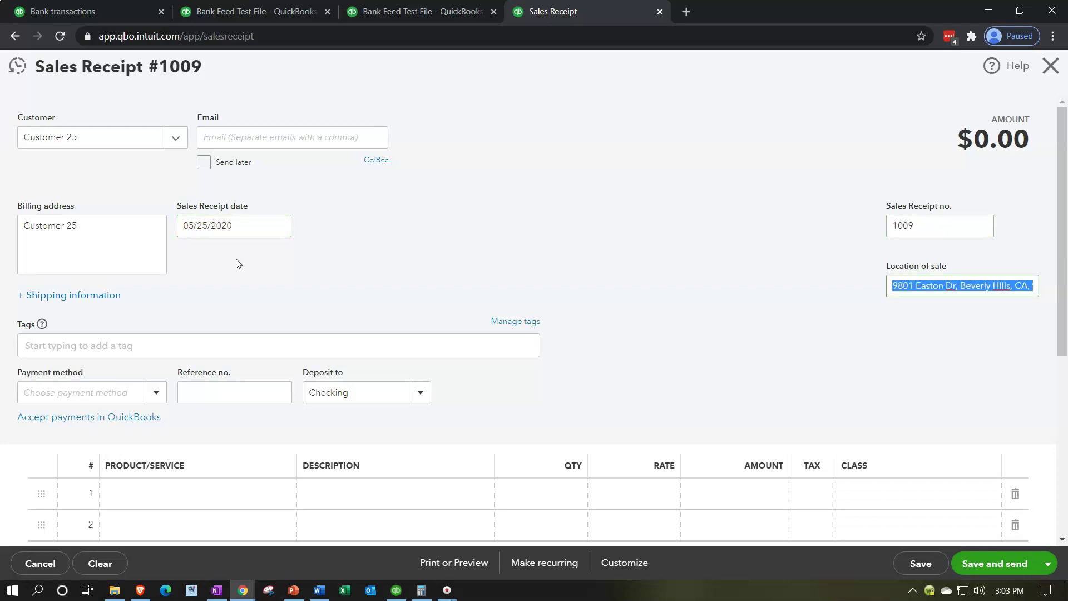
pyautogui.press('Tab')
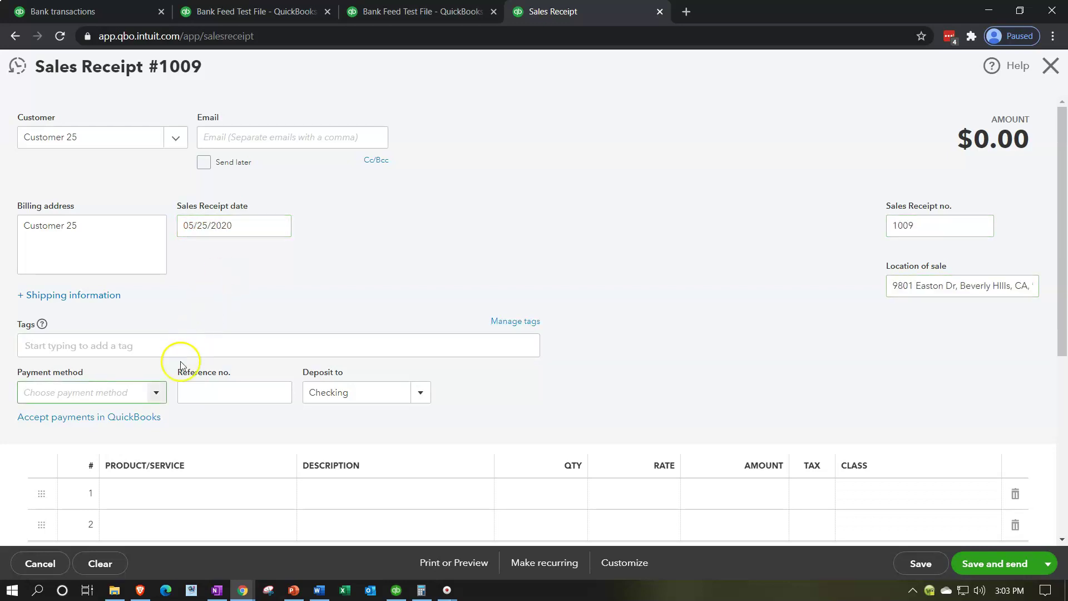
# Step: Set the sales receipt's payment method to Cash and deposit it to Undeposited Funds
pyautogui.click(161, 393)
pyautogui.click(90, 442)
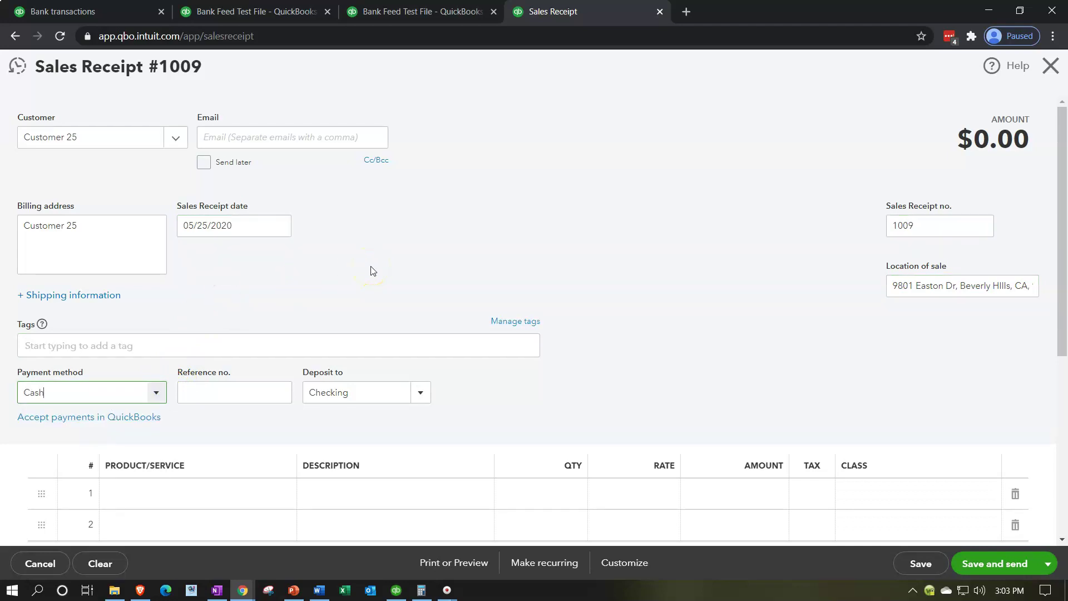
pyautogui.press('Tab')
pyautogui.press('Tab')
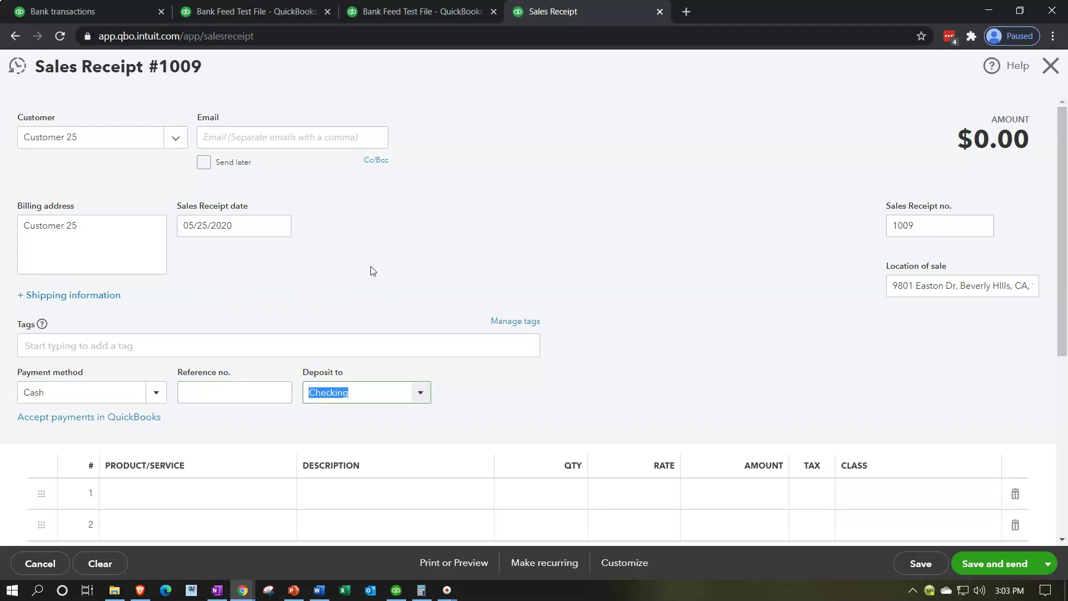
pyautogui.click(420, 392)
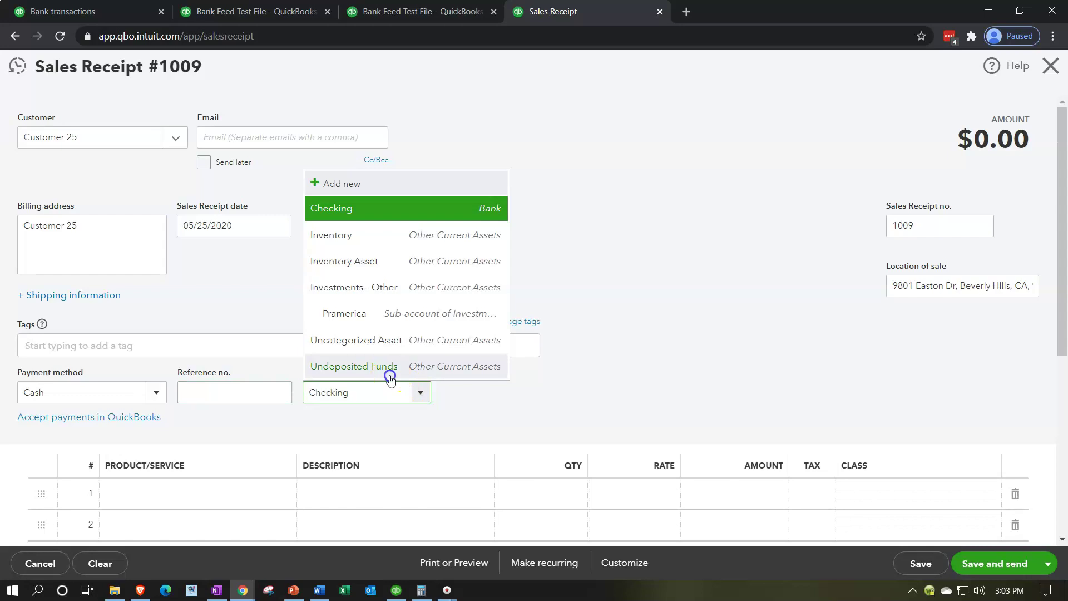
pyautogui.click(389, 373)
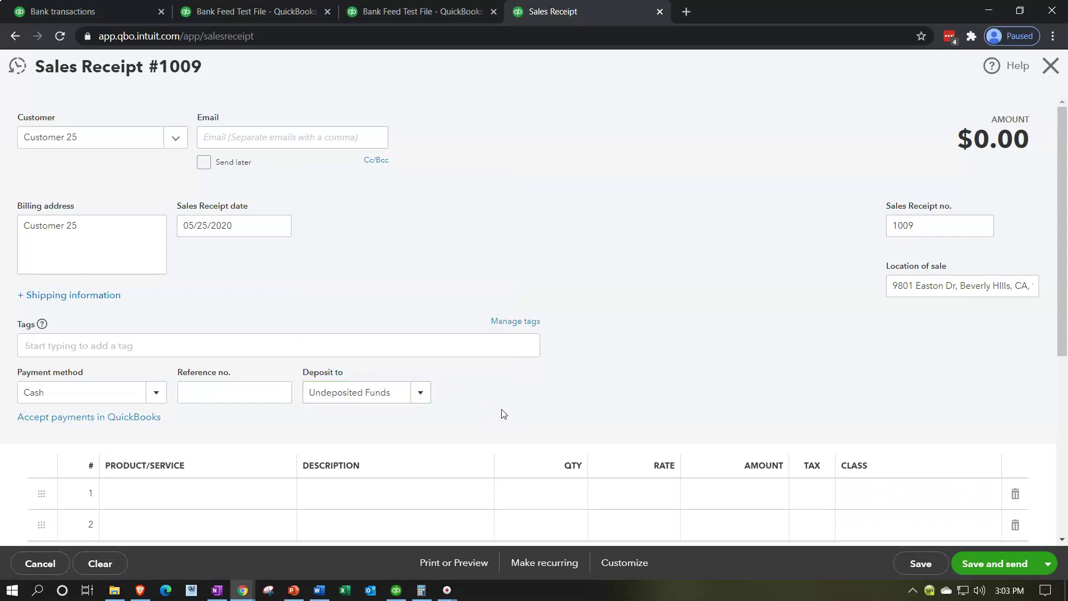
# Step: Add Item 25 as a new non-inventory product on the receipt's first line
pyautogui.scroll(-2, 503, 414)
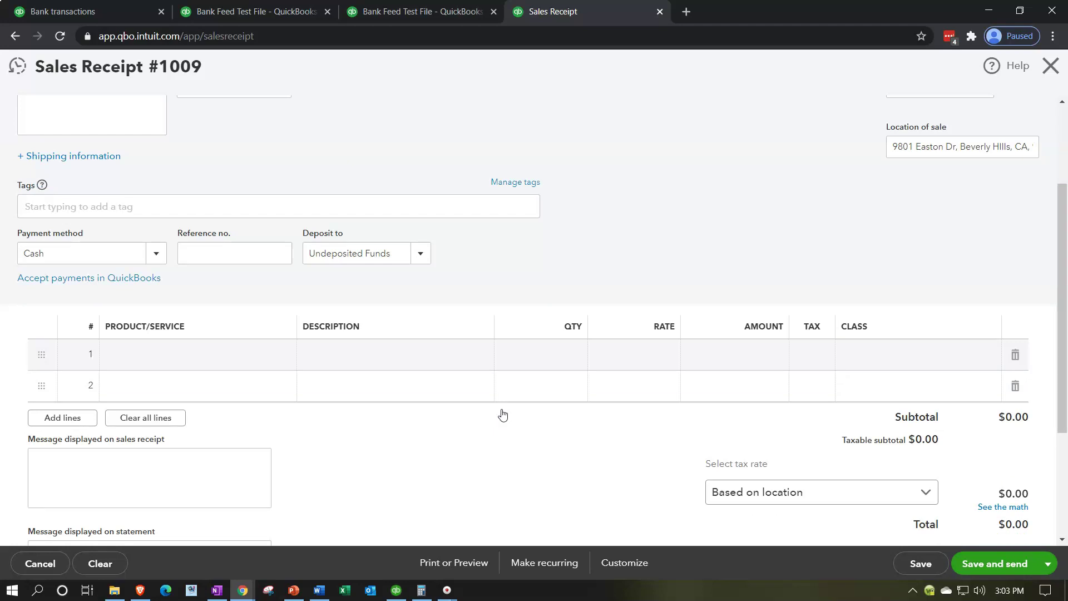
pyautogui.click(172, 357)
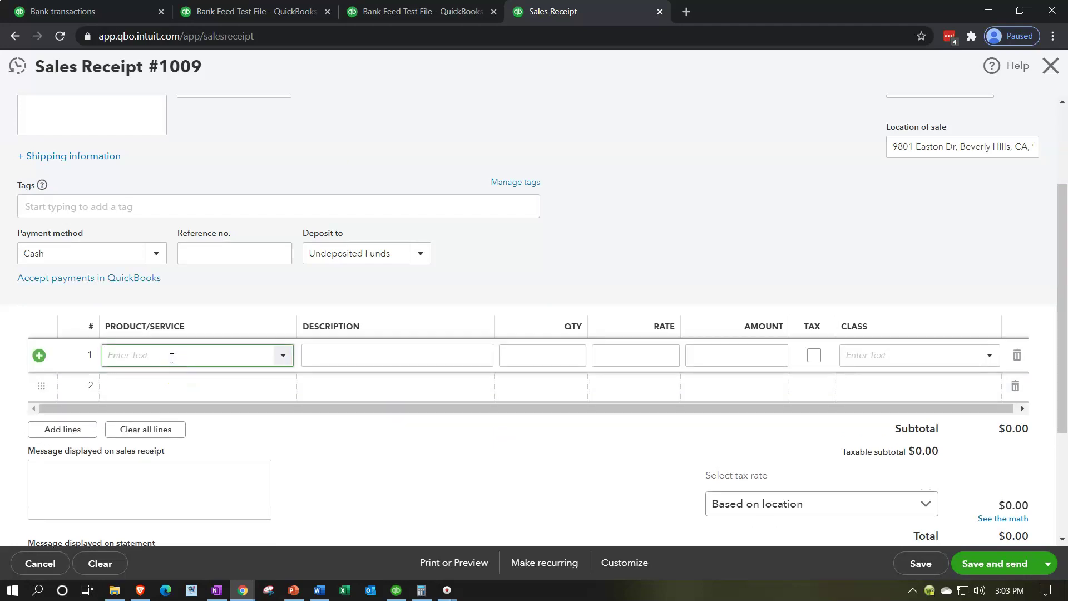
pyautogui.write('Ite')
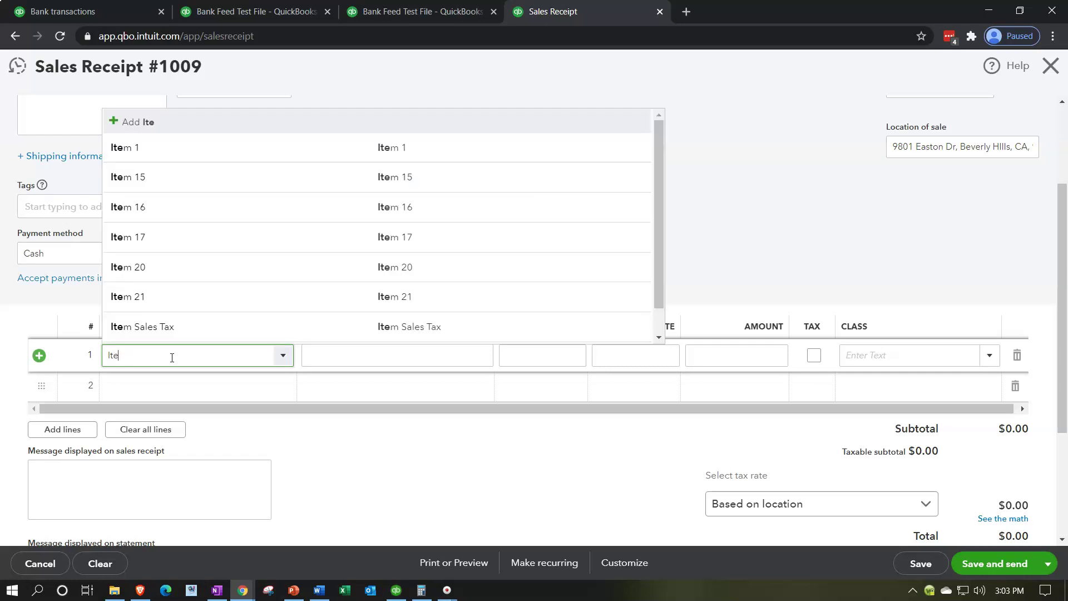
pyautogui.write('m 25')
pyautogui.press('Return')
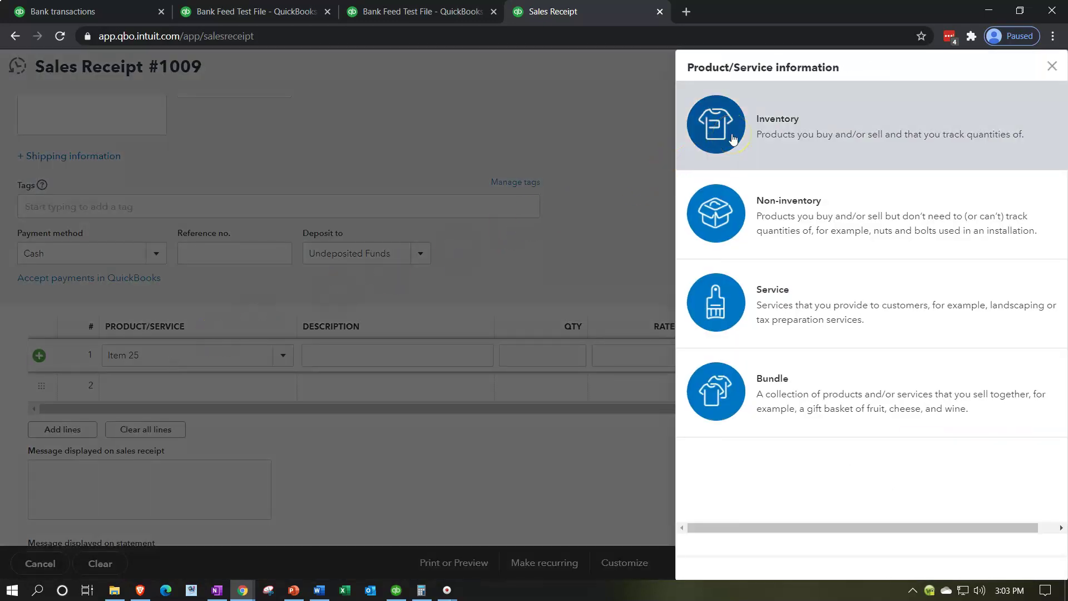
pyautogui.click(722, 211)
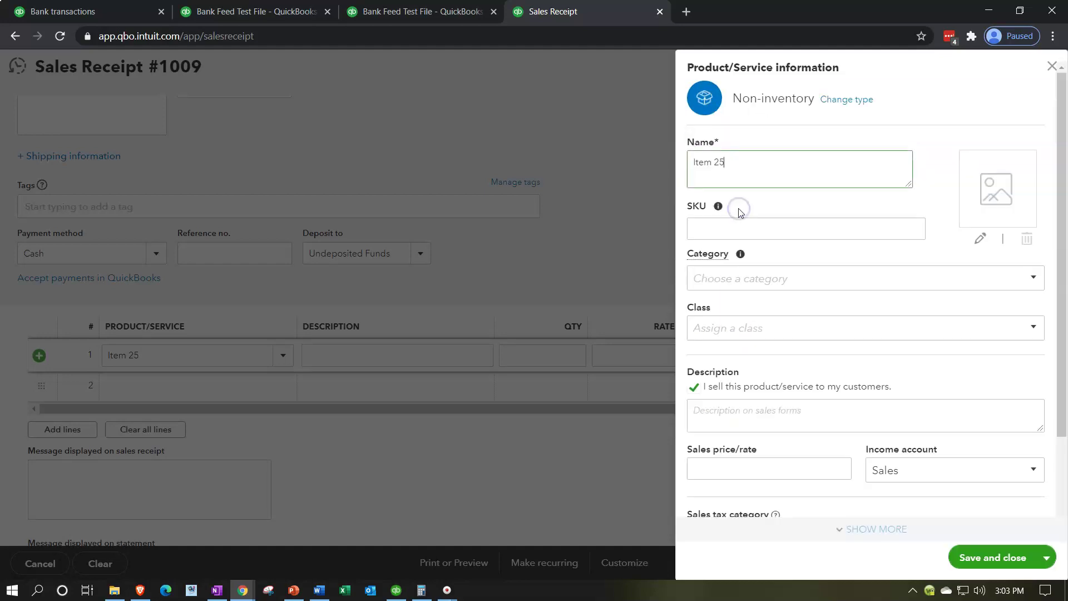
# Step: Enter Item 25 as the sales description, set its tax category to Taxable - standard rate, and save the item
pyautogui.click(788, 373)
pyautogui.click(740, 419)
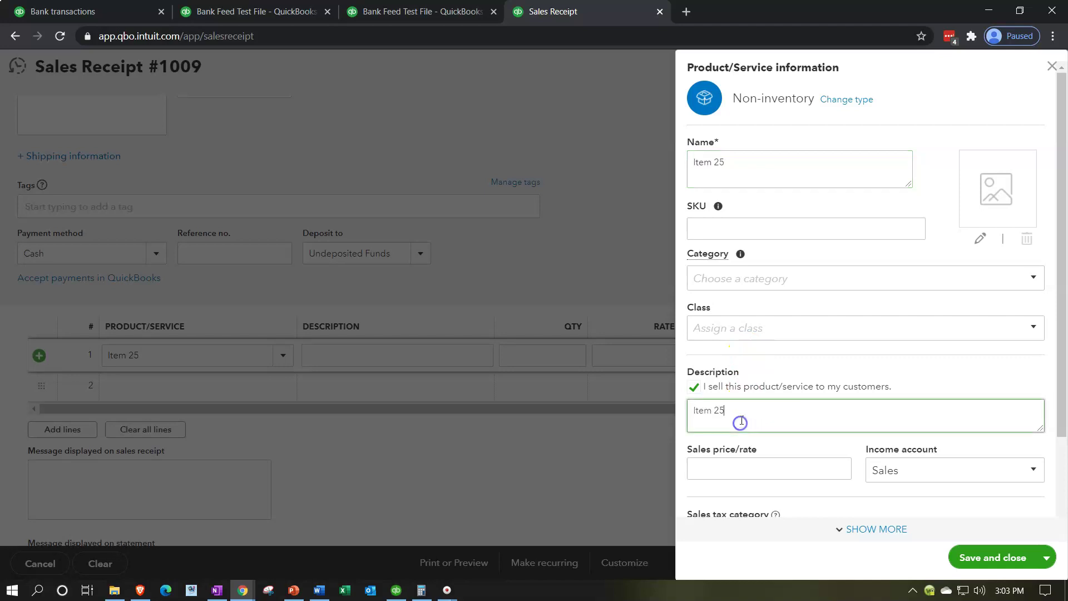
pyautogui.scroll(-1, 741, 412)
pyautogui.scroll(-1, 743, 406)
pyautogui.click(866, 425)
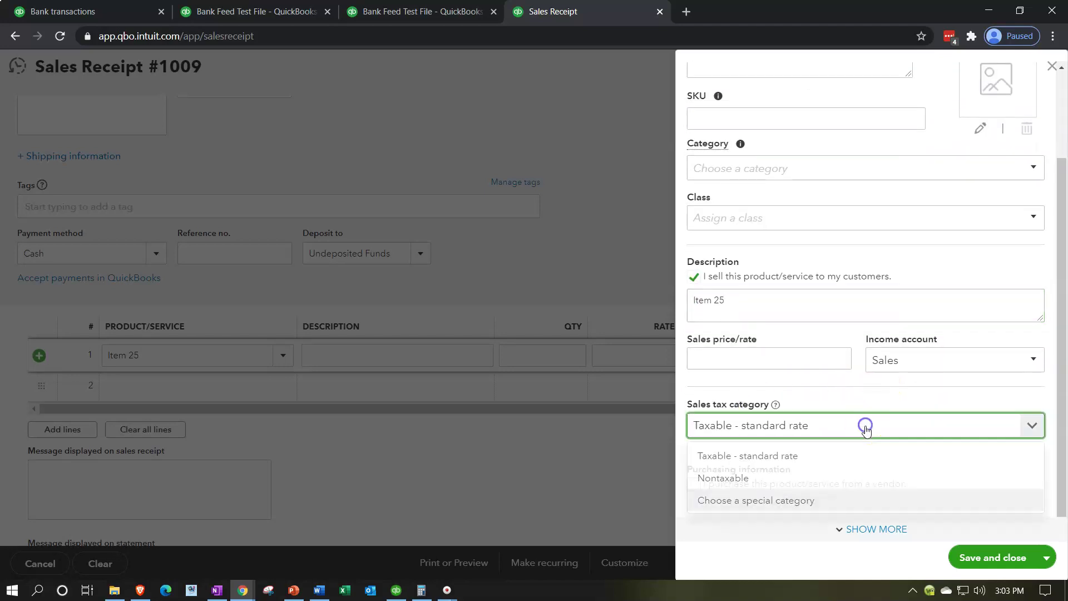
pyautogui.click(829, 463)
pyautogui.click(977, 567)
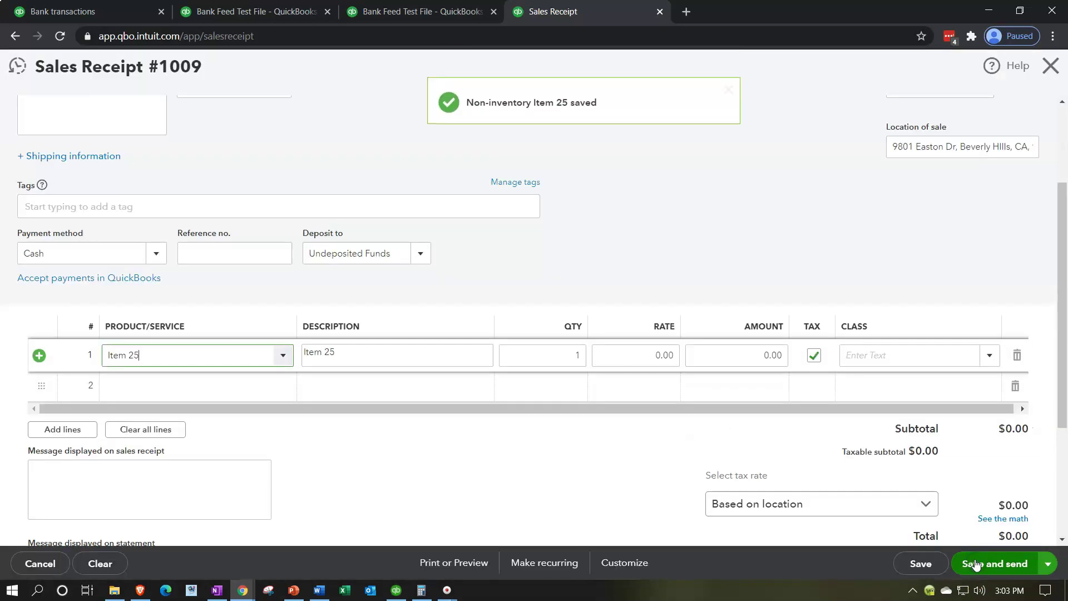
# Step: Set the rate of the Item 25 line to 100
pyautogui.press('Tab')
pyautogui.press('Tab')
pyautogui.press('Tab')
pyautogui.write('10')
pyautogui.press('Tab')
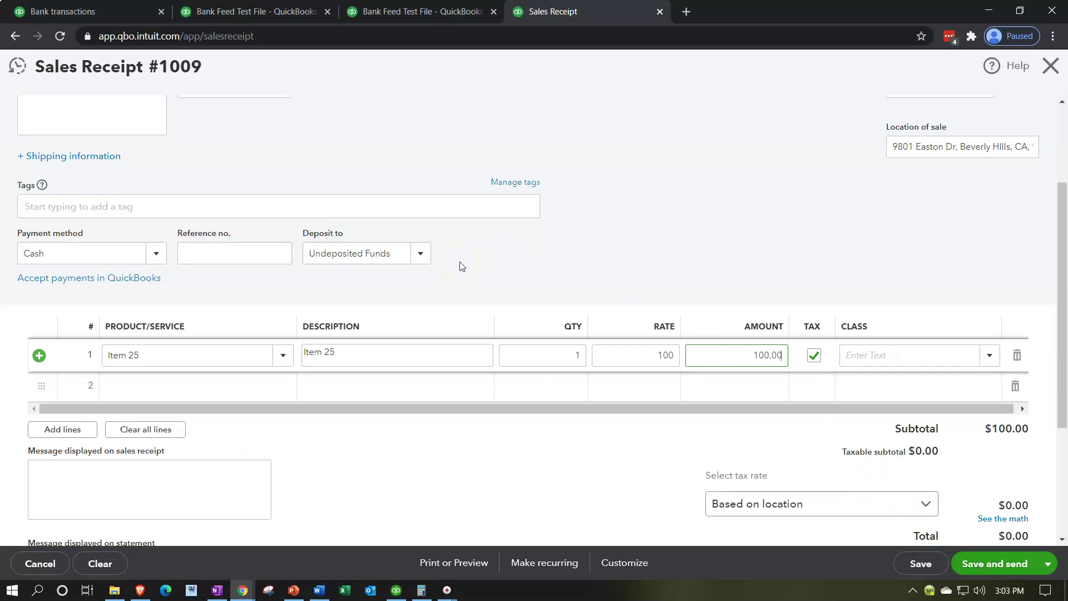
# Step: Remove sales tax from the Item 25 line
pyautogui.click(1048, 564)
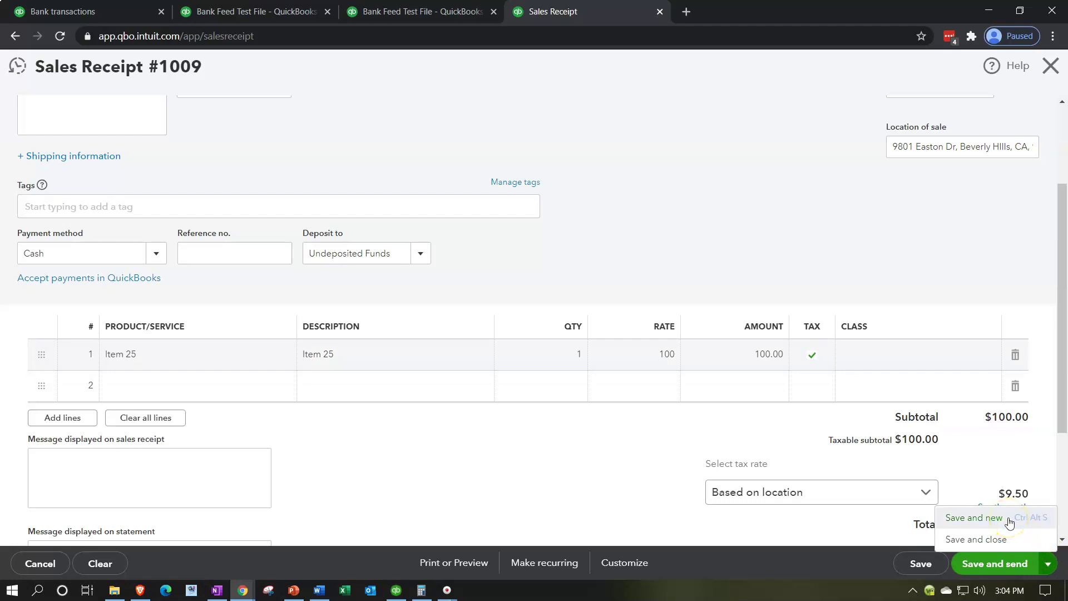
pyautogui.click(605, 494)
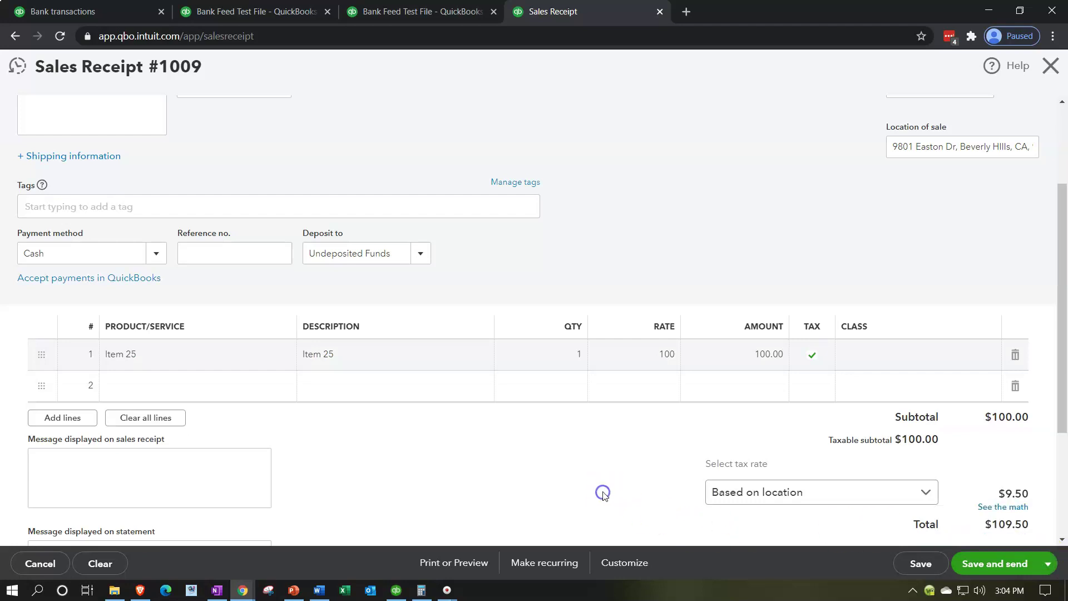
pyautogui.click(608, 488)
pyautogui.click(814, 359)
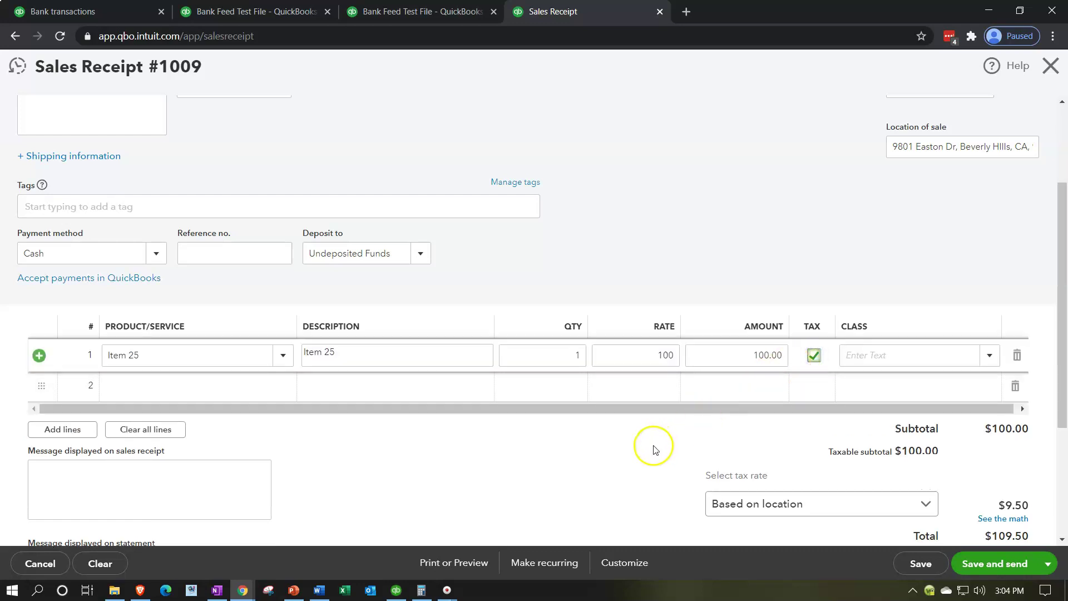
pyautogui.click(813, 356)
pyautogui.click(634, 397)
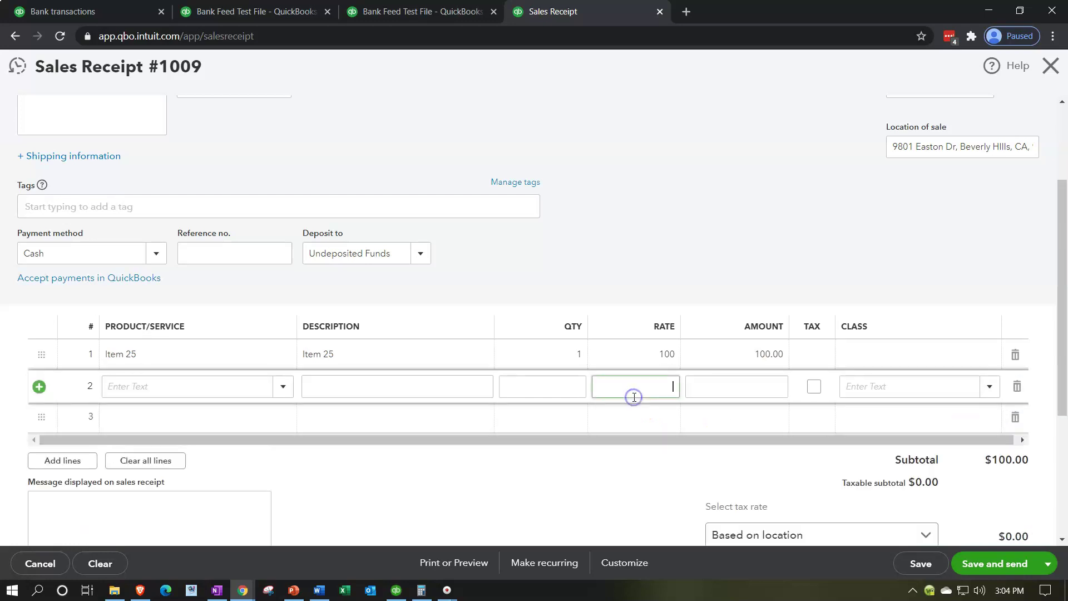
# Step: Save the Customer 25 sales receipt and start a new one
pyautogui.scroll(-1, 543, 462)
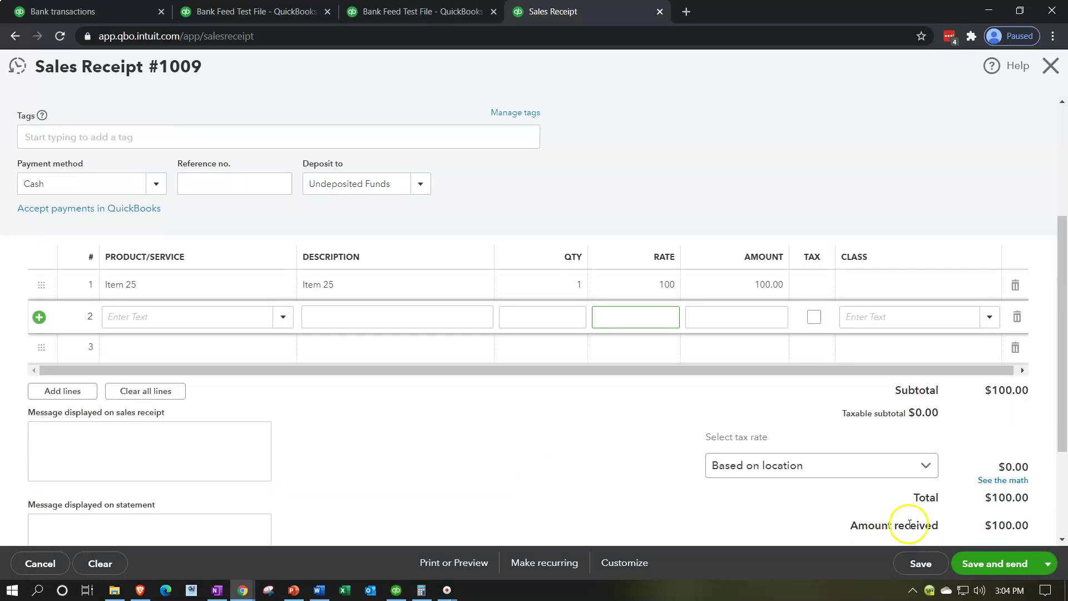
pyautogui.click(1047, 564)
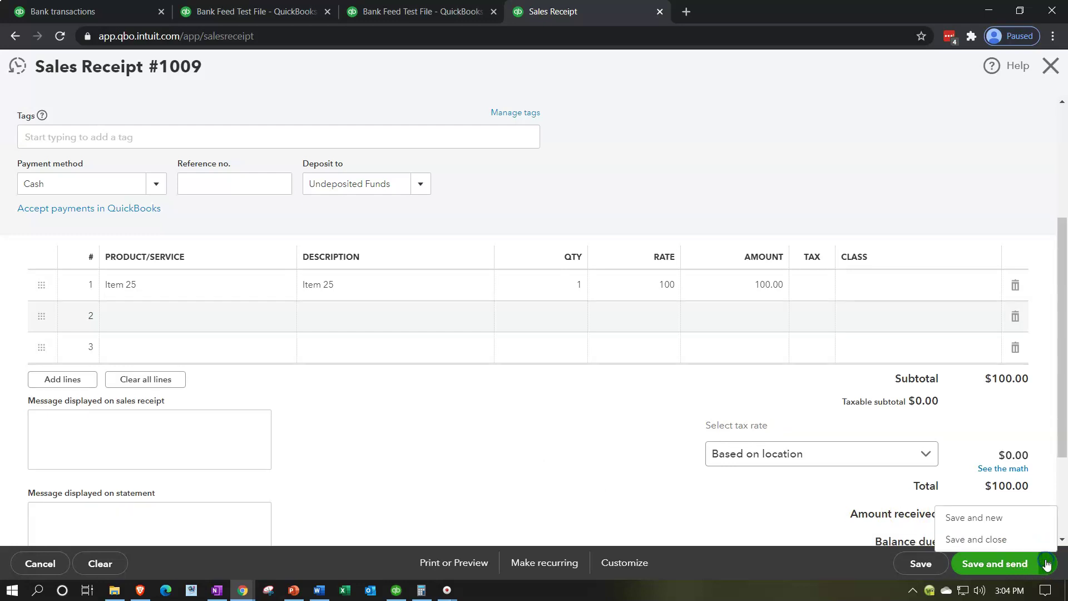
pyautogui.click(992, 521)
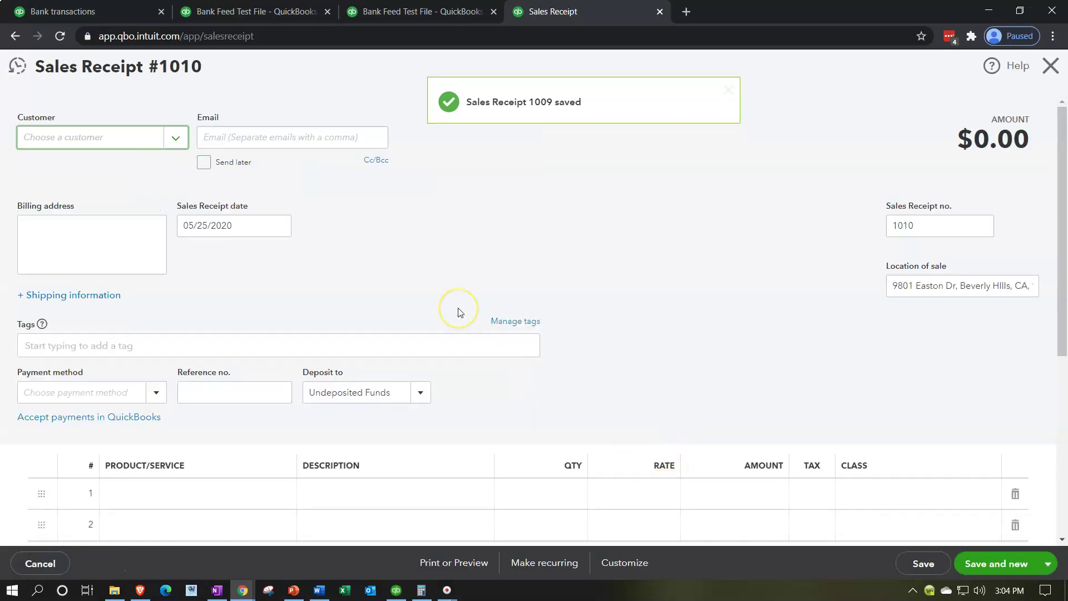
# Step: Add Customer 26 as a new customer and assign it to the new sales receipt
pyautogui.write('Customer 26')
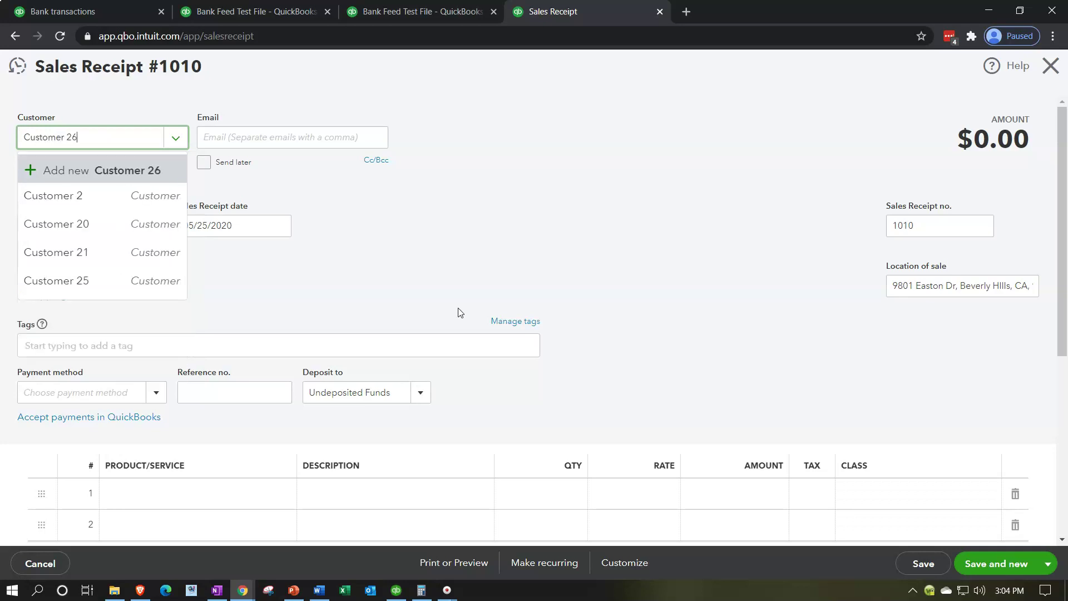
pyautogui.press('Return')
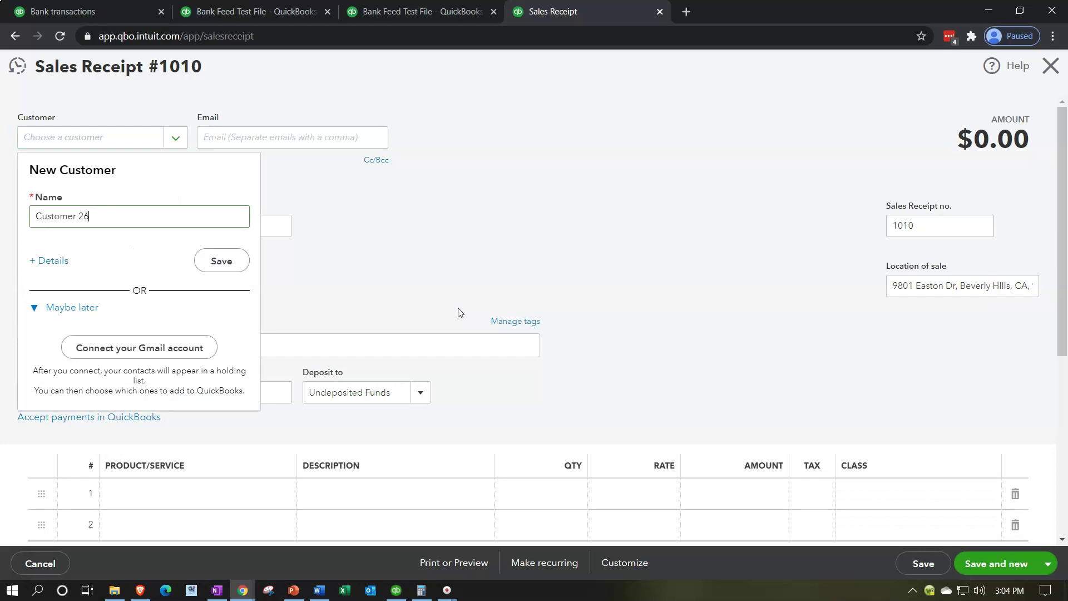
pyautogui.click(225, 263)
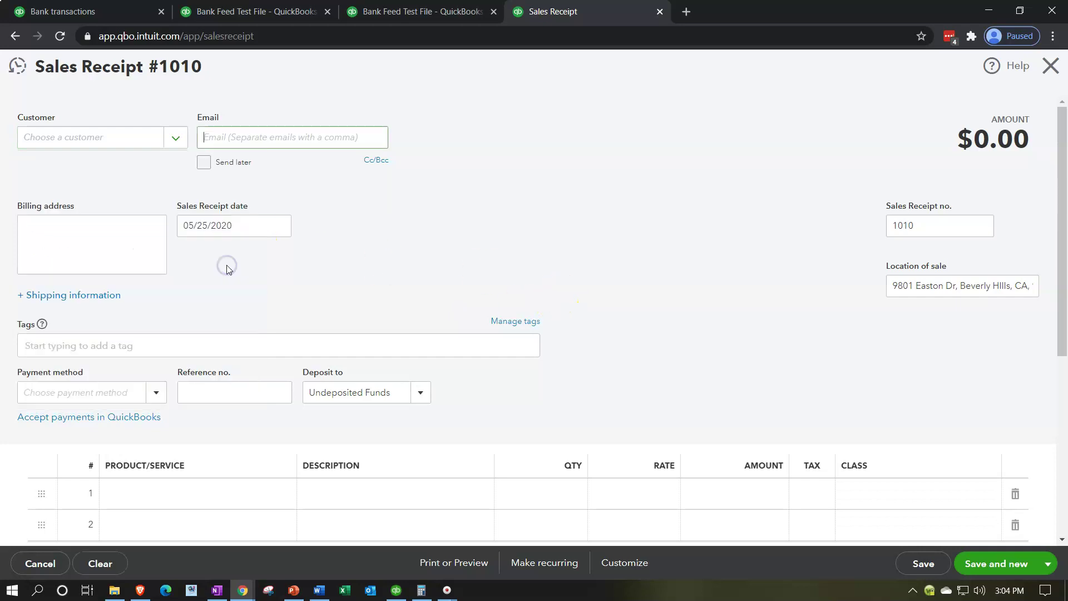
# Step: Set the payment method of the Customer 26 sales receipt to Cash
pyautogui.press('Tab')
pyautogui.press('Tab')
pyautogui.press('Tab')
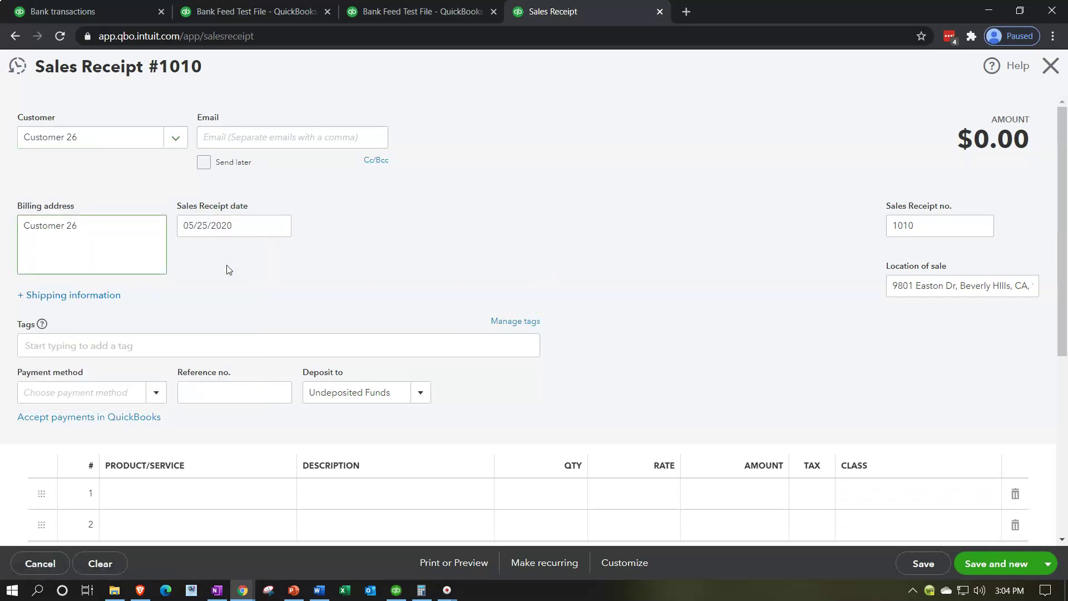
pyautogui.press('Tab')
pyautogui.press('Tab')
pyautogui.press('Tab')
pyautogui.press('Tab')
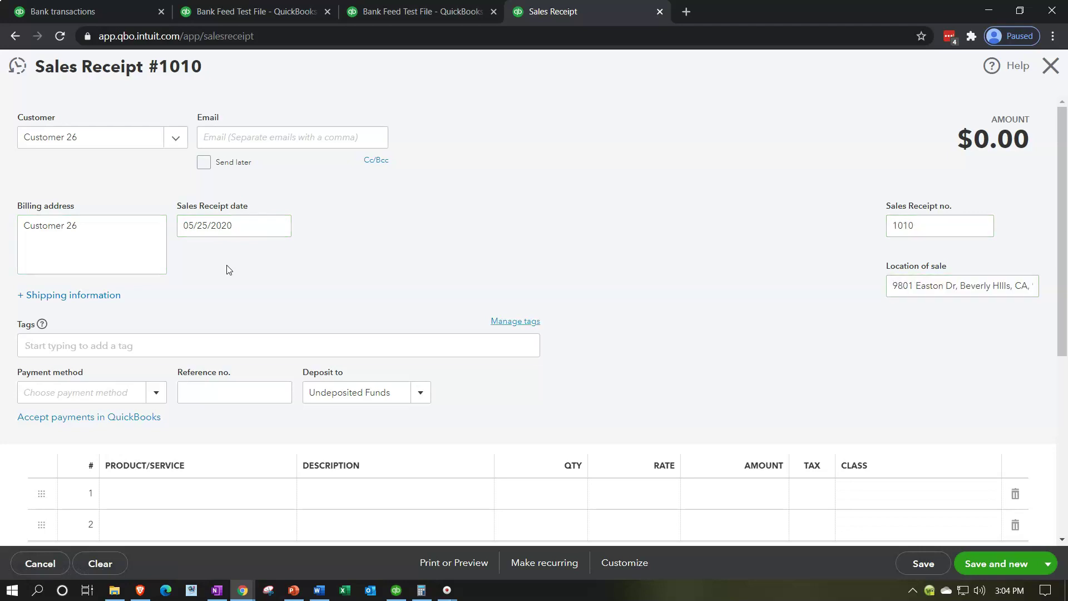
pyautogui.write('Ca')
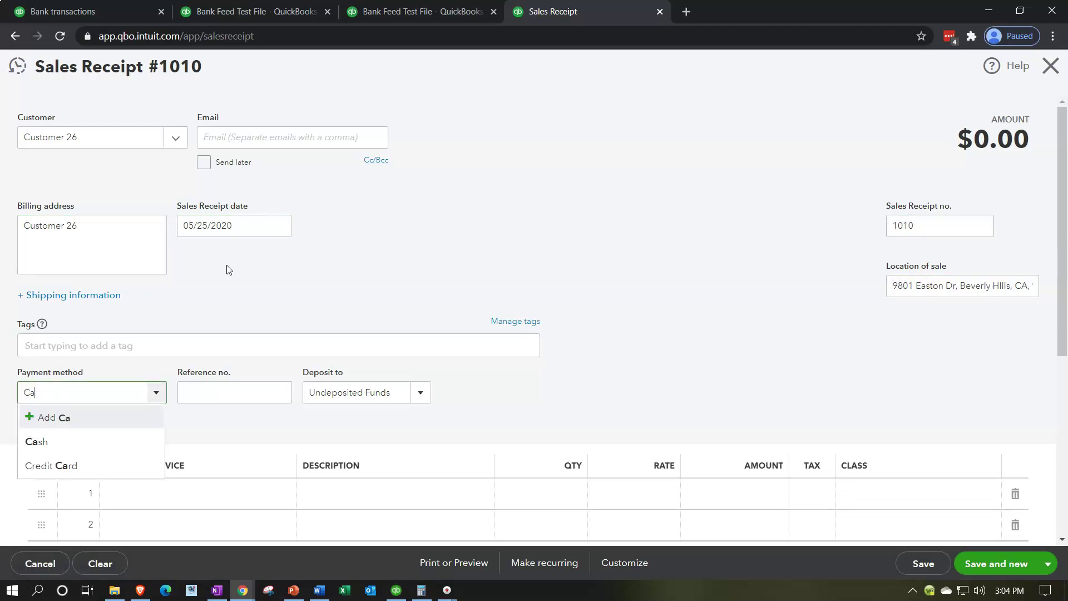
pyautogui.click(59, 441)
pyautogui.press('Tab')
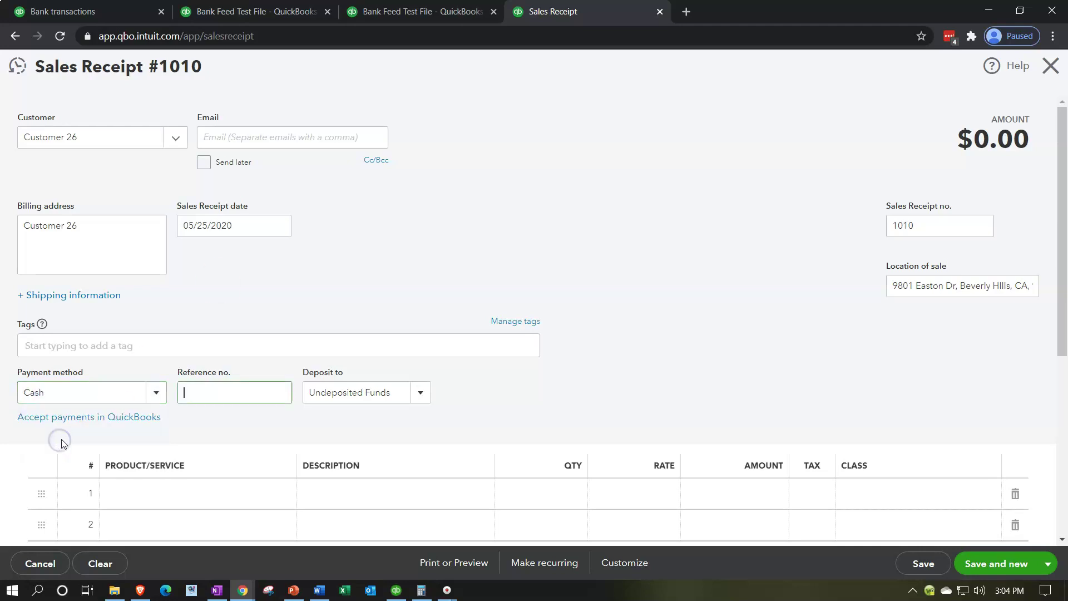
pyautogui.press('Tab')
pyautogui.click(553, 389)
# Step: Add Item 26 as a new non-inventory product on the receipt's first line
pyautogui.scroll(-1, 501, 401)
pyautogui.click(221, 427)
pyautogui.write('Ite')
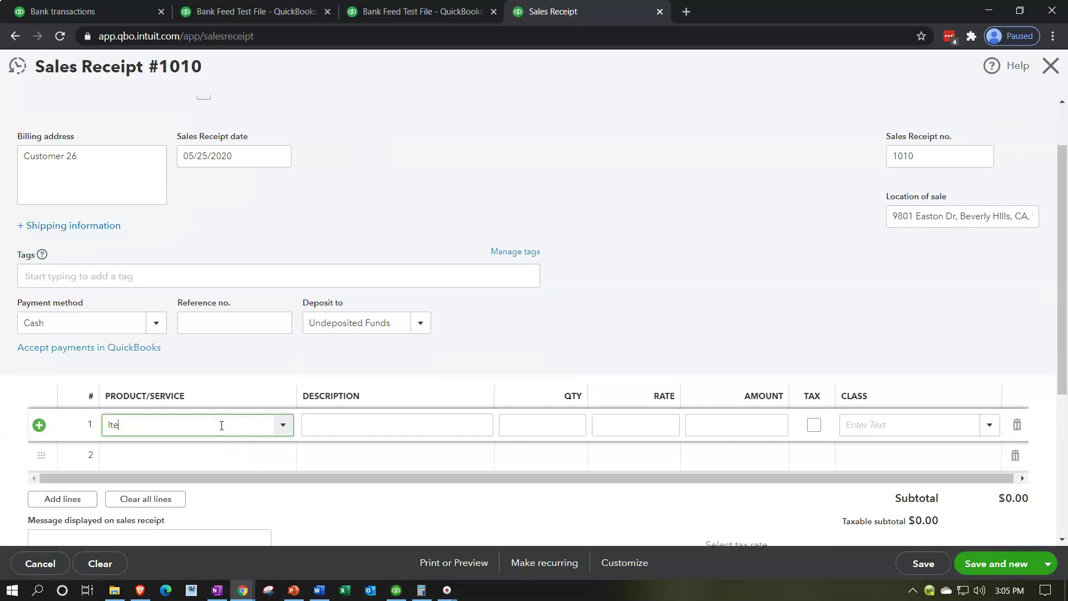
pyautogui.write('m ')
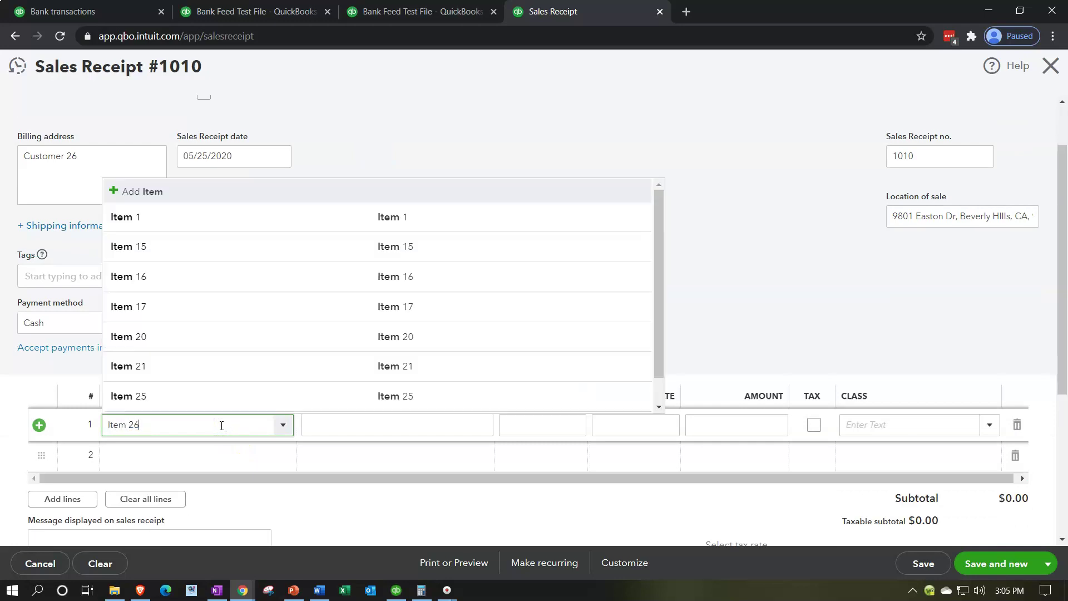
pyautogui.write('26')
pyautogui.press('Return')
pyautogui.click(779, 208)
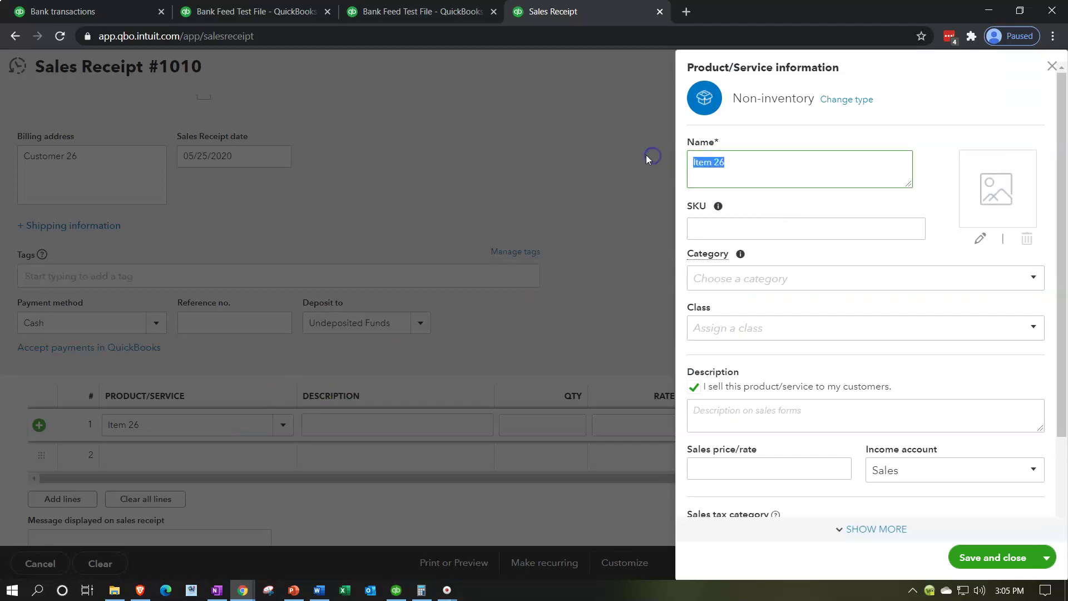
# Step: Give the new product the sales description Item 26, set its sales tax category to Nontaxable, and save it
pyautogui.click(758, 416)
pyautogui.scroll(-1, 913, 417)
pyautogui.click(918, 402)
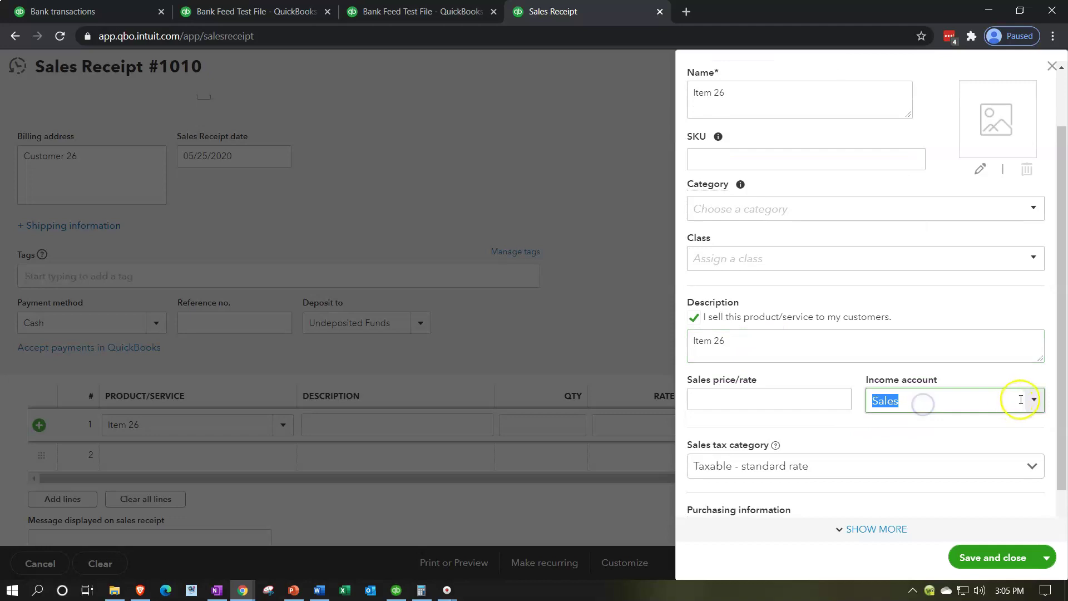
pyautogui.scroll(-1, 893, 458)
pyautogui.click(1032, 425)
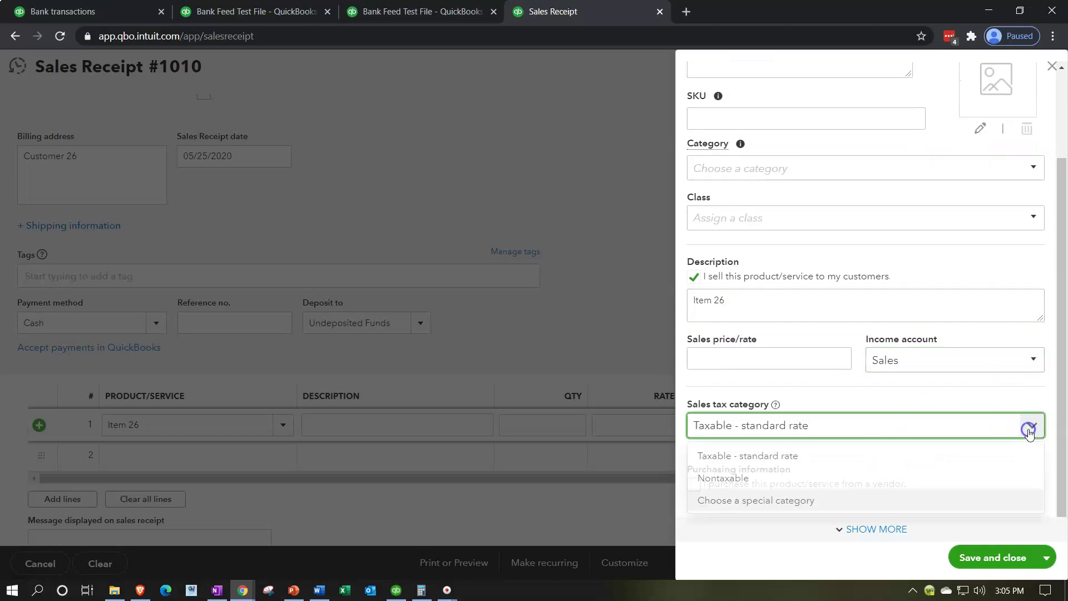
pyautogui.click(800, 484)
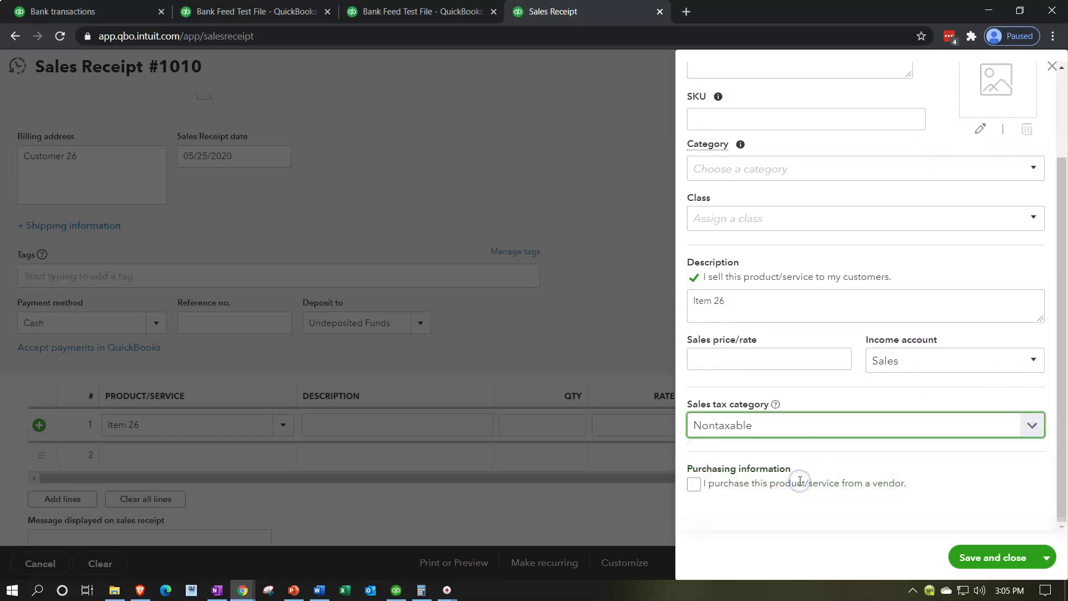
pyautogui.click(1013, 559)
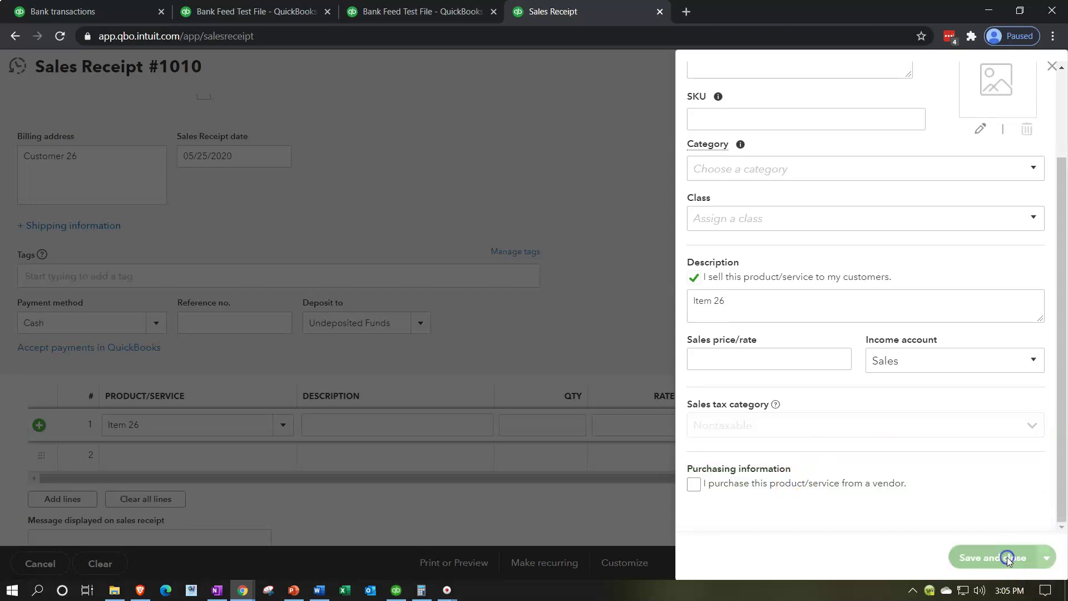
# Step: Set the rate of the Item 26 line on the Customer 26 sales receipt to 93.12
pyautogui.press('Tab')
pyautogui.press('Tab')
pyautogui.press('Tab')
pyautogui.press('Tab')
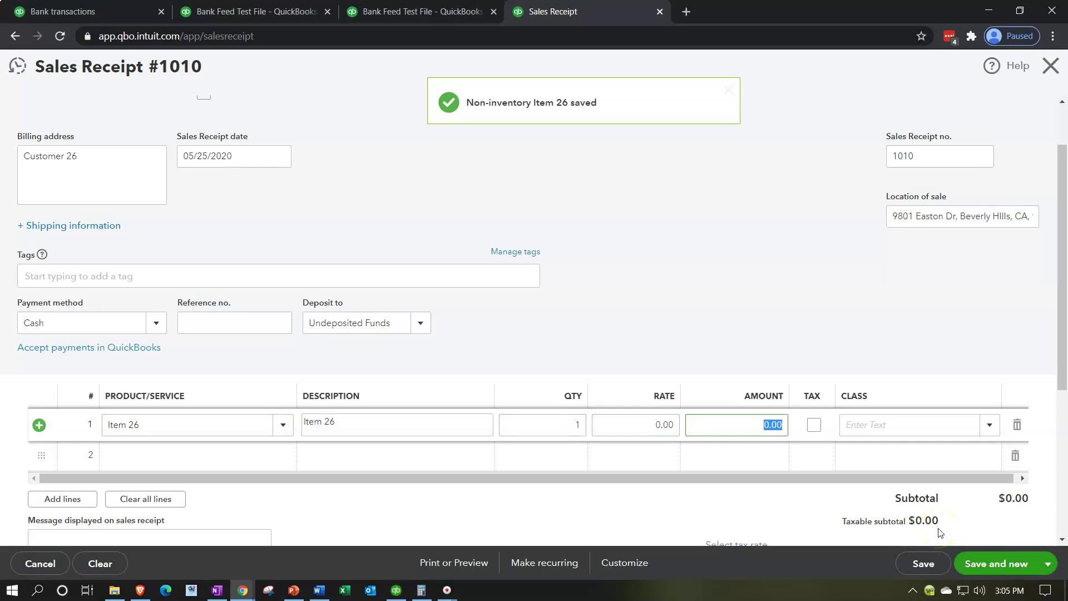
pyautogui.hotkey('shift', 'Tab')
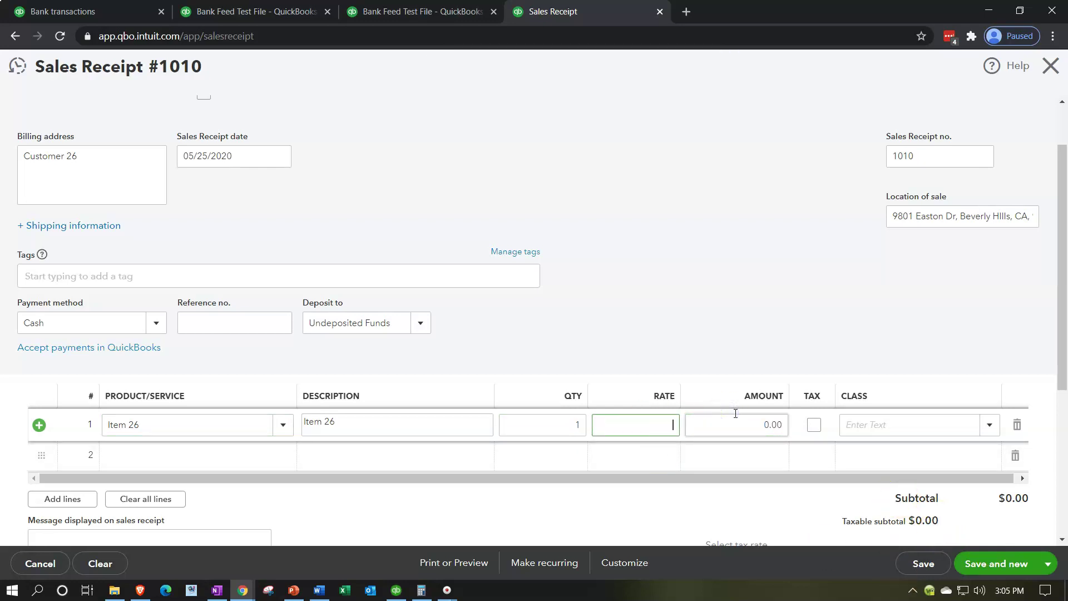
pyautogui.press('Tab')
pyautogui.press('Tab')
pyautogui.press('Tab')
pyautogui.press('Tab')
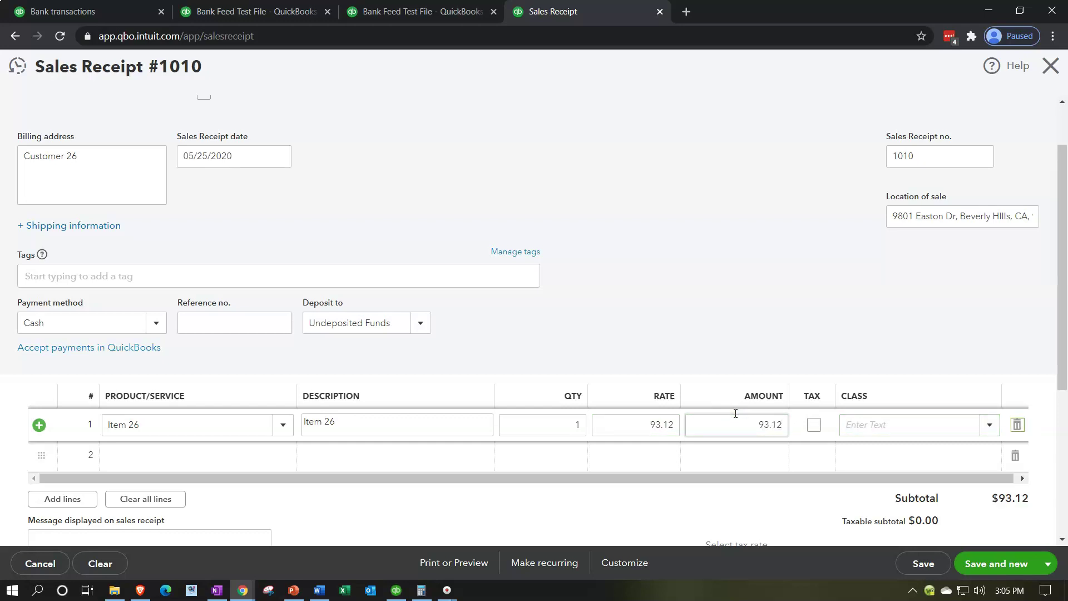
pyautogui.press('Tab')
# Step: Save and close the Customer 26 sales receipt
pyautogui.scroll(-1, 763, 345)
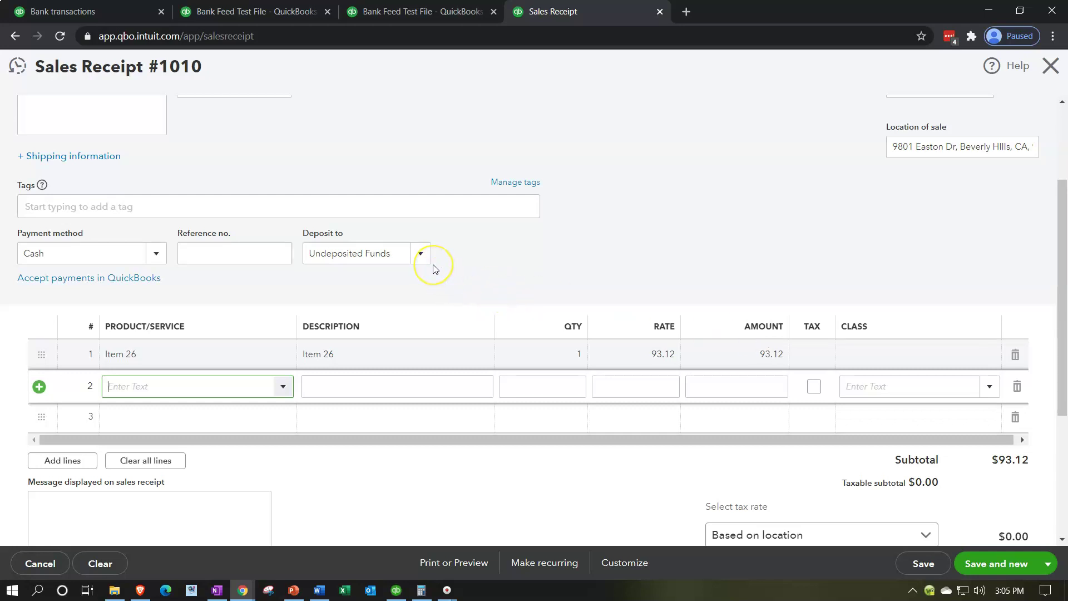
pyautogui.click(1047, 564)
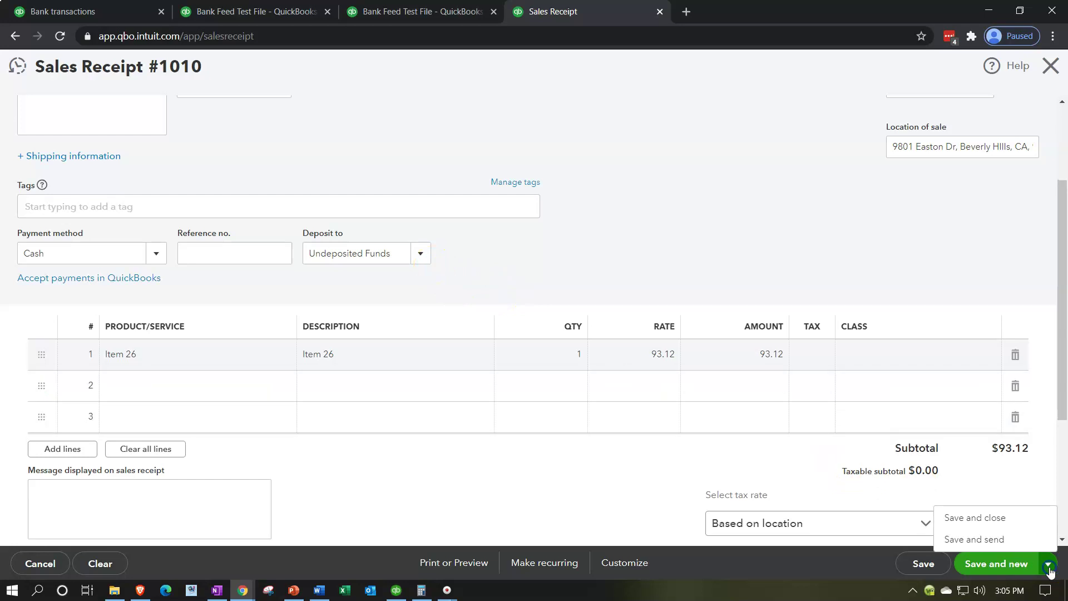
pyautogui.click(995, 519)
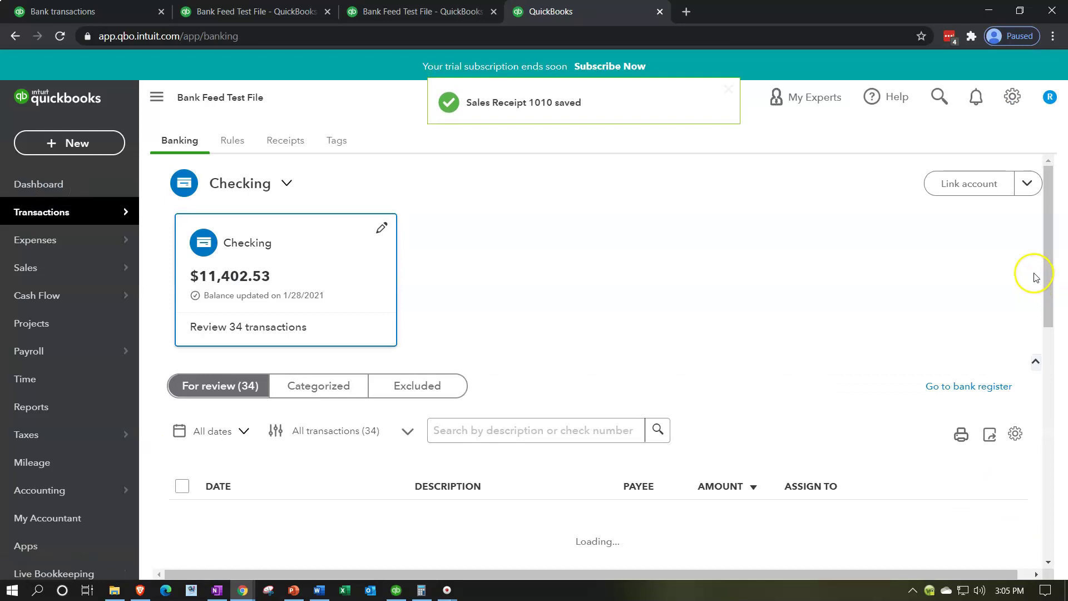
# Step: Examine the transactions behind Undeposited Funds on the 2020 Balance Sheet, and return to the report summary
pyautogui.click(254, 13)
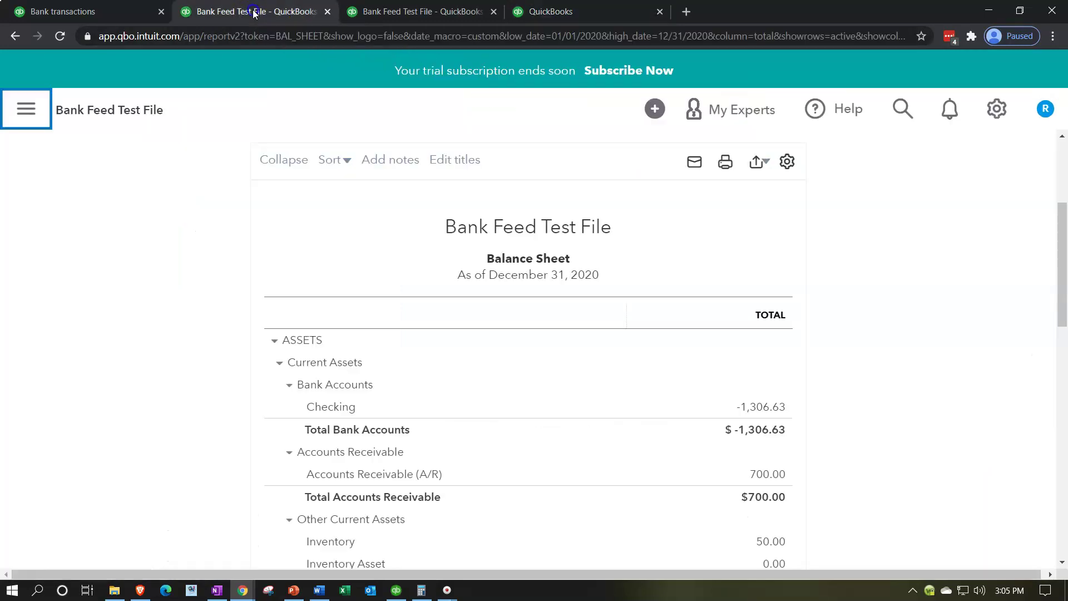
pyautogui.click(624, 224)
pyautogui.scroll(-2, 250, 389)
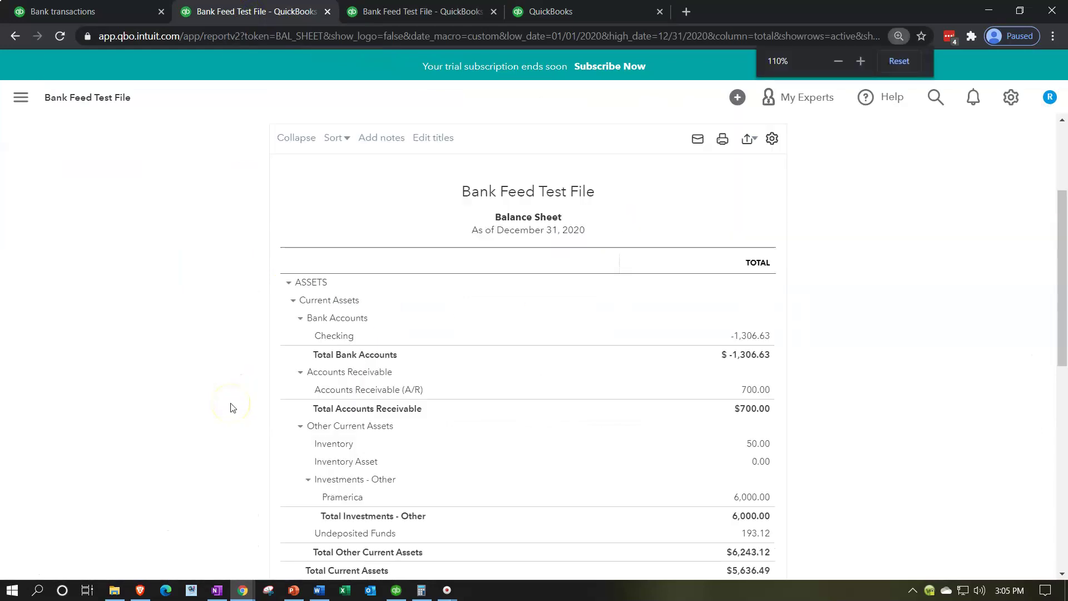
pyautogui.scroll(-4, 231, 409)
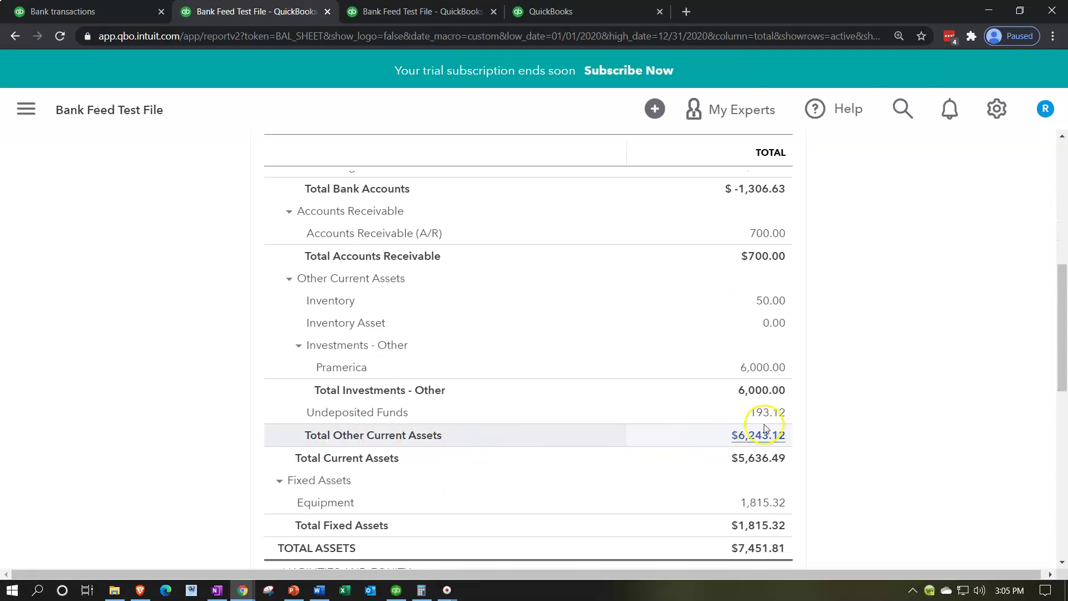
pyautogui.click(768, 412)
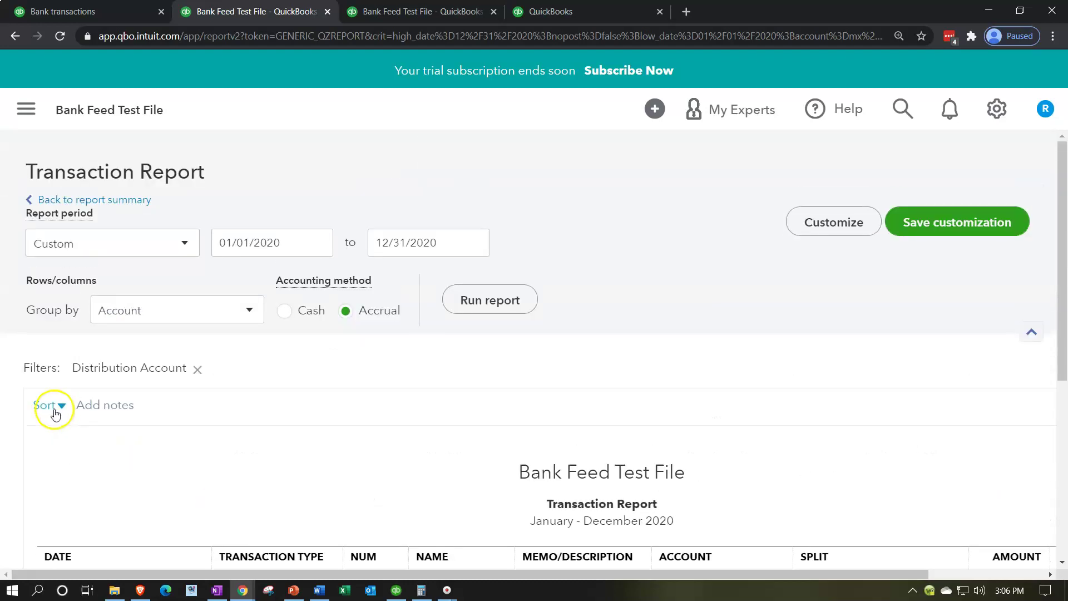
pyautogui.scroll(4, 48, 406)
pyautogui.click(127, 202)
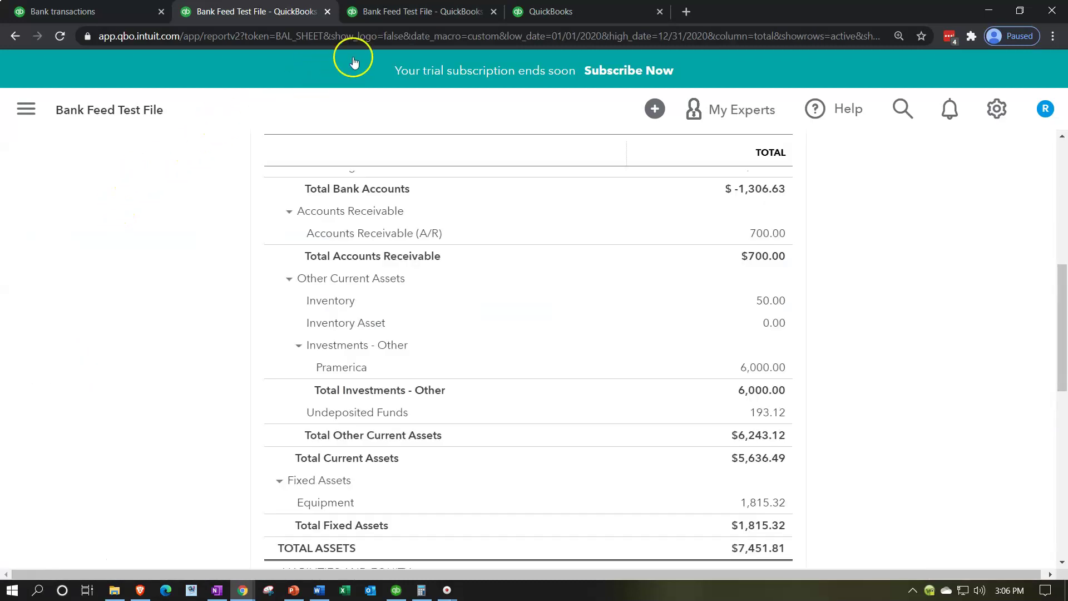
# Step: Rerun the 2020 Profit and Loss report to include the new sales receipts
pyautogui.click(419, 12)
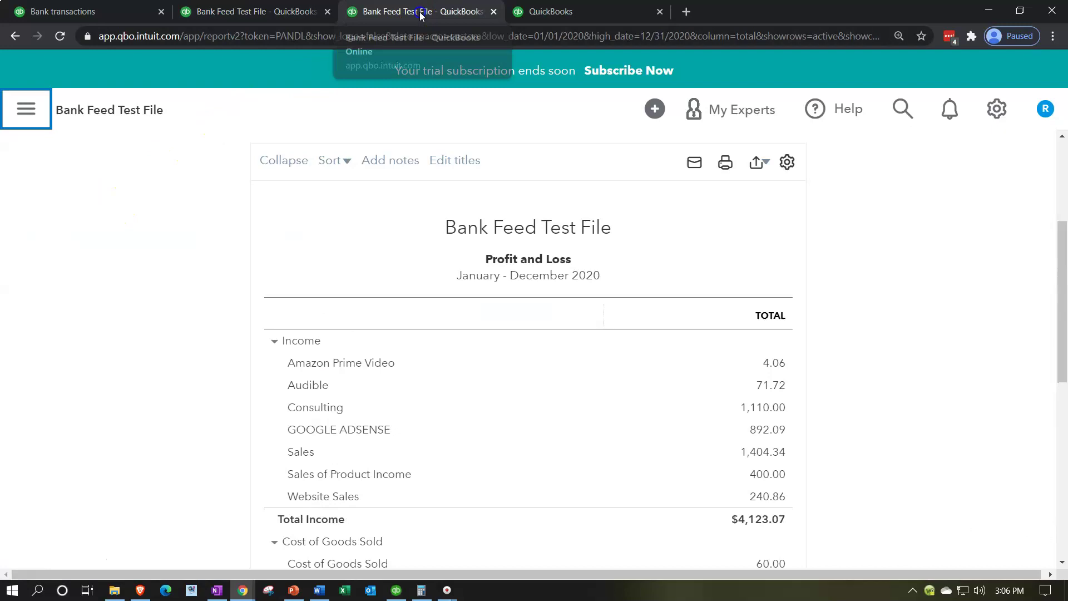
pyautogui.scroll(4, 217, 341)
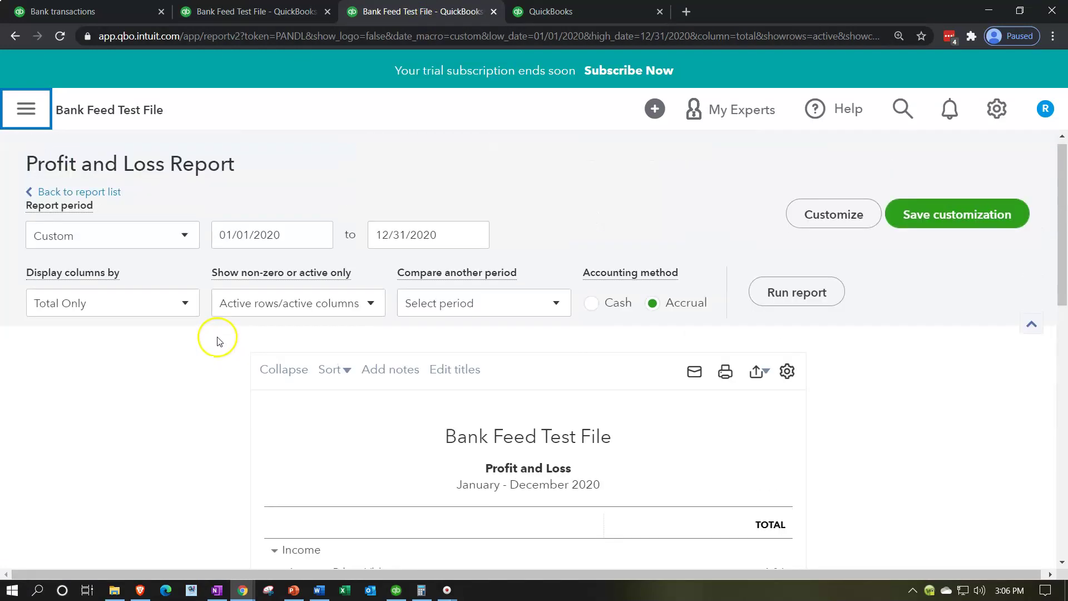
pyautogui.click(779, 291)
pyautogui.scroll(-4, 743, 310)
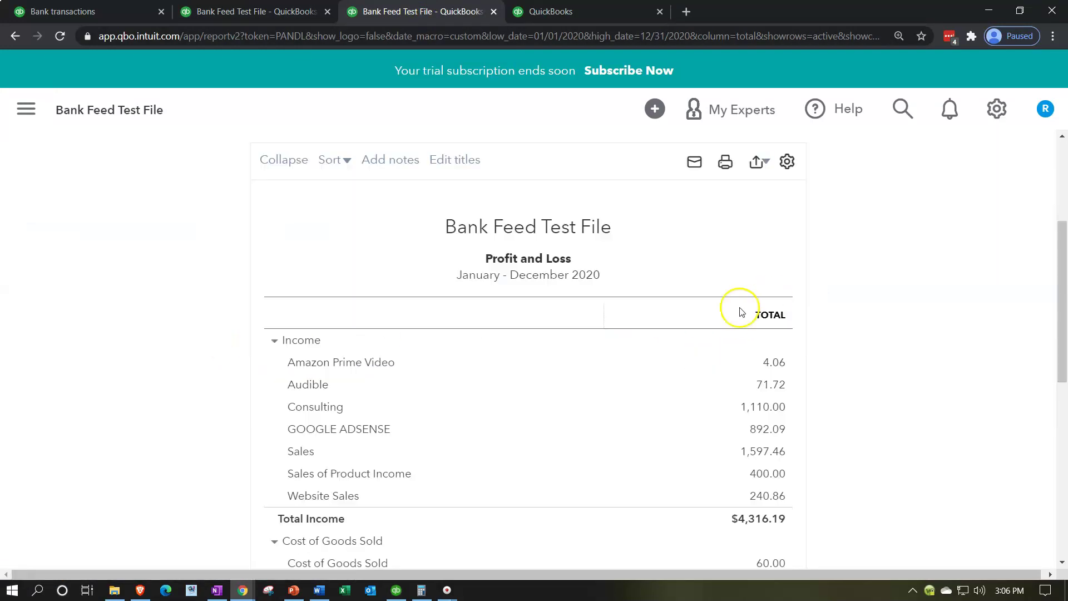
# Step: Examine the transactions behind the Sales income amount on the Profit and Loss report, and return to the report summary
pyautogui.scroll(-1, 216, 407)
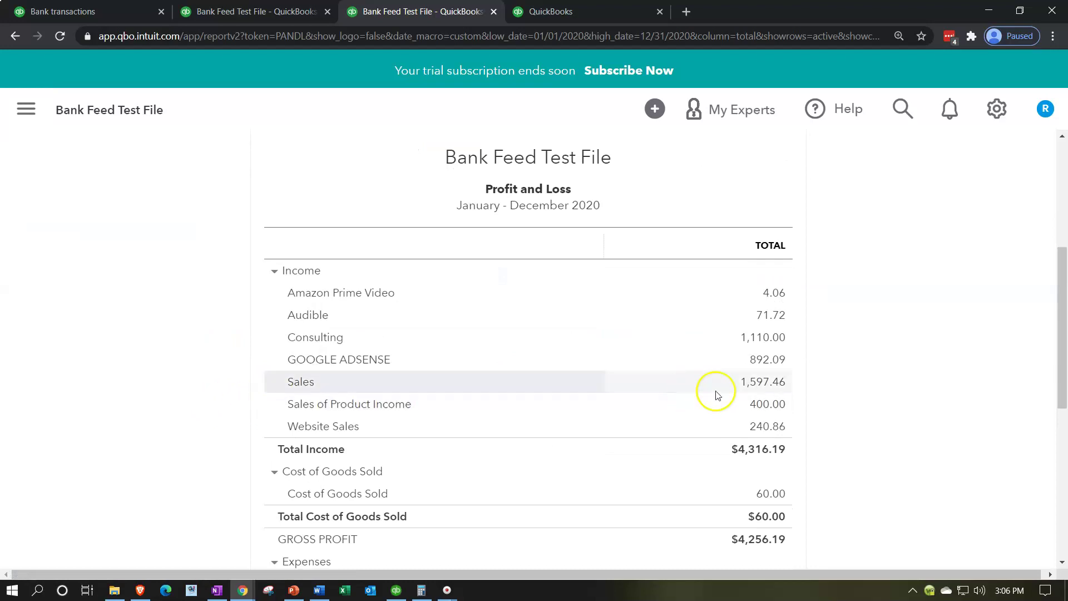
pyautogui.click(782, 384)
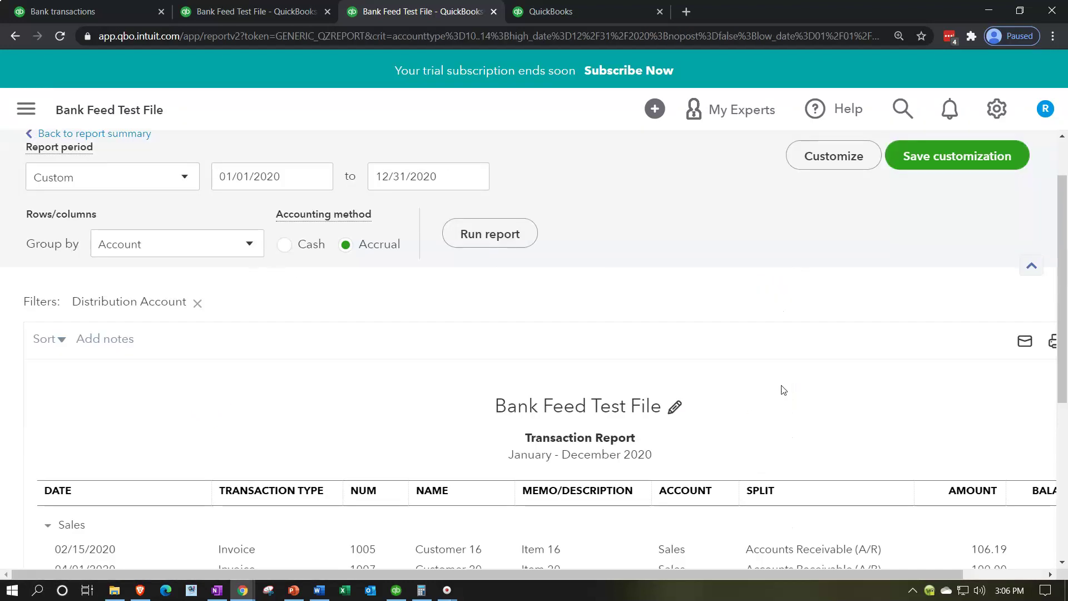
pyautogui.scroll(-1, 835, 428)
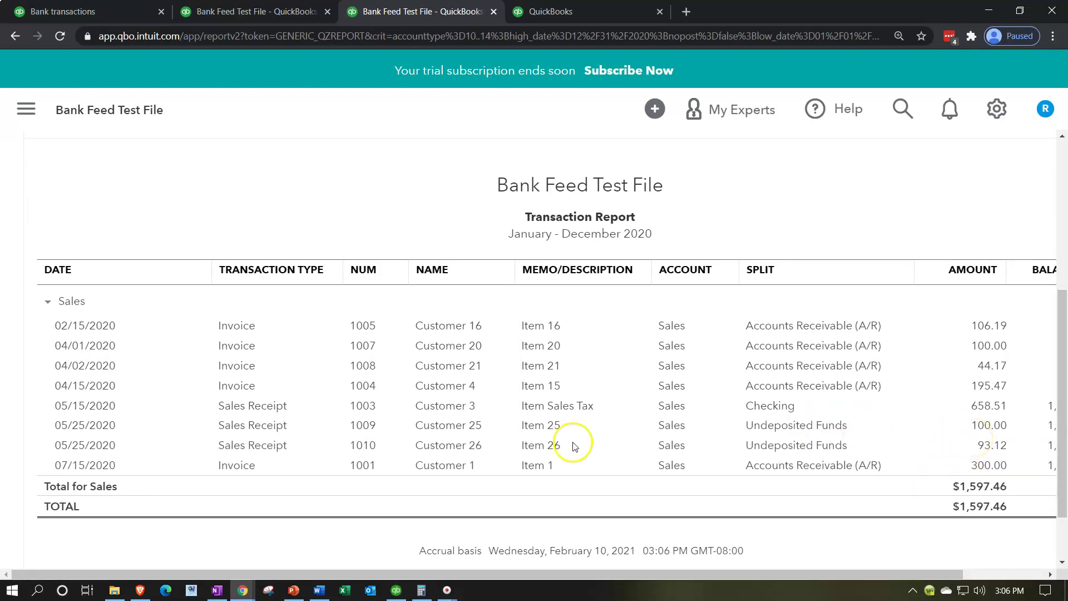
pyautogui.scroll(4, 156, 353)
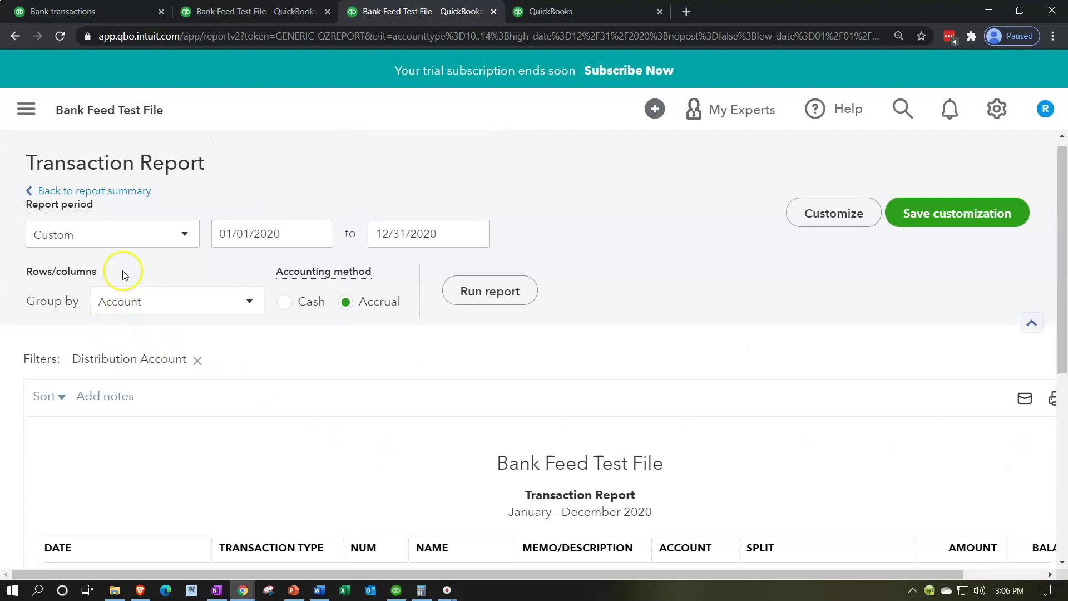
pyautogui.click(131, 196)
pyautogui.scroll(-4, 132, 202)
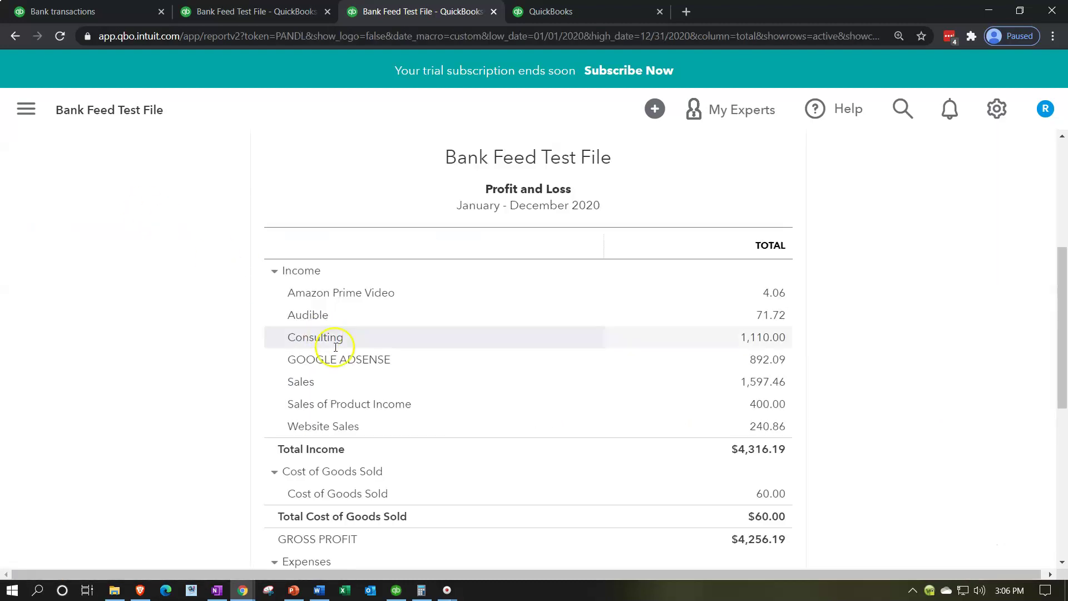
# Step: Review the home page flowchart in QuickBooks Desktop, and return to the bank transactions in QuickBooks Online with the navigation pane collapsed
pyautogui.click(399, 593)
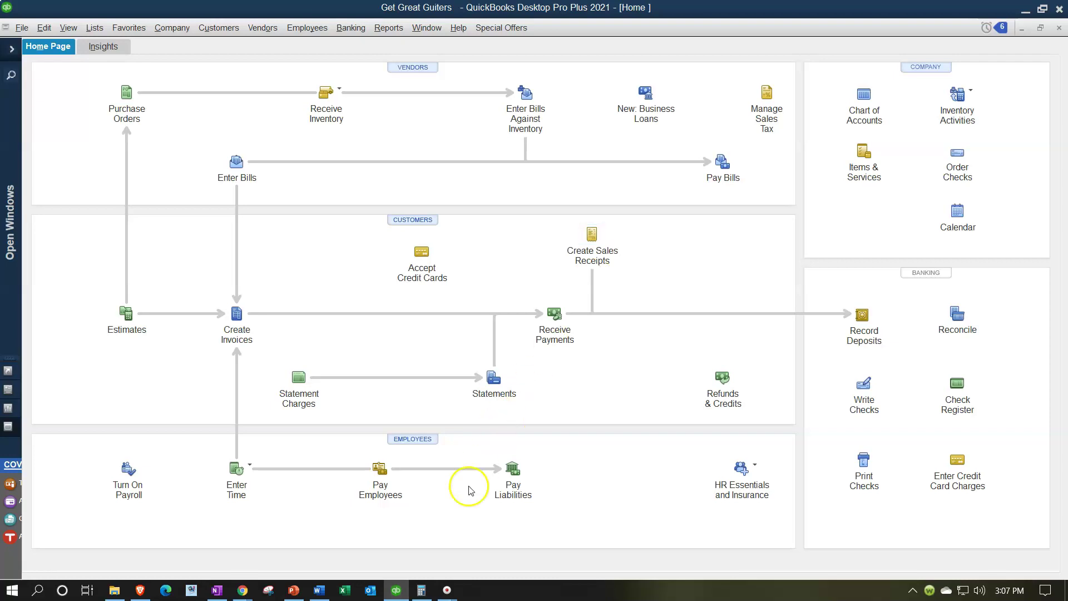
pyautogui.click(397, 590)
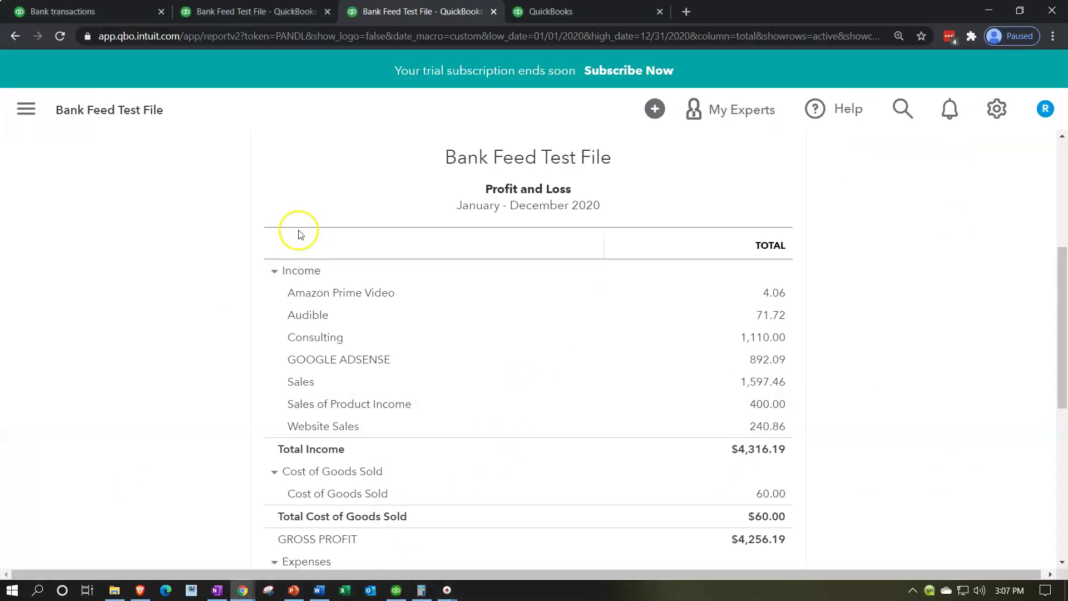
pyautogui.click(106, 13)
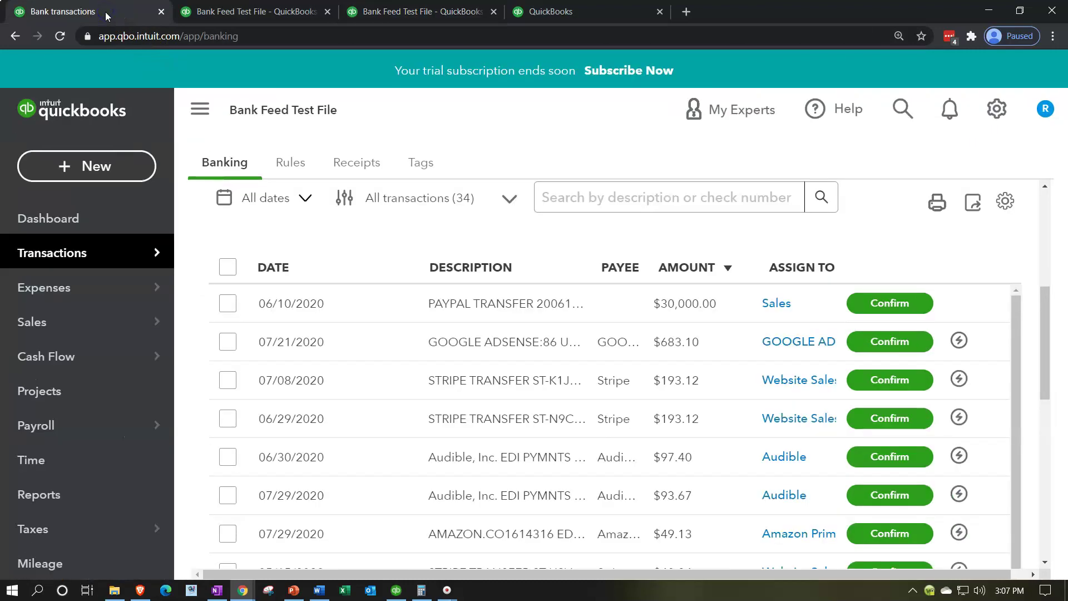
pyautogui.click(207, 107)
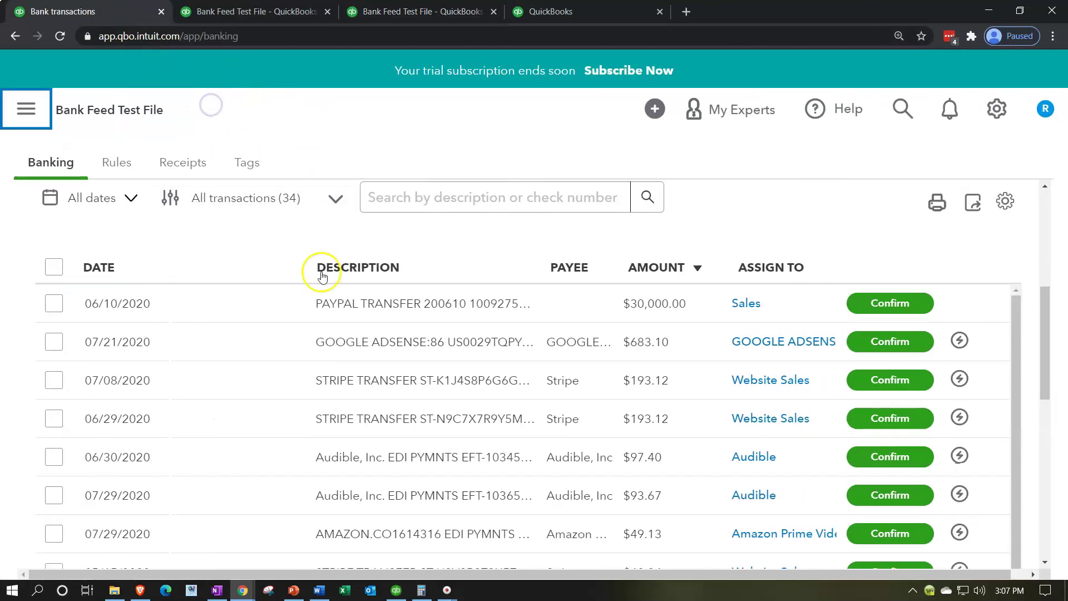
# Step: Look for matches to the 07/08/2020 Stripe transfer of $193.12, with the search's start date set to 01/09/2020
pyautogui.click(600, 397)
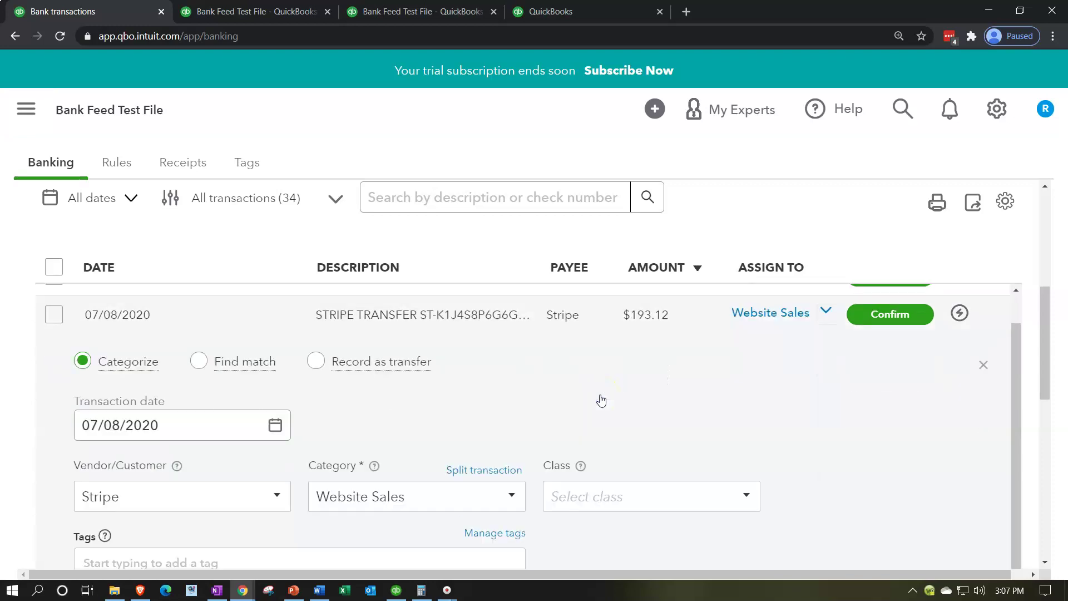
pyautogui.click(197, 357)
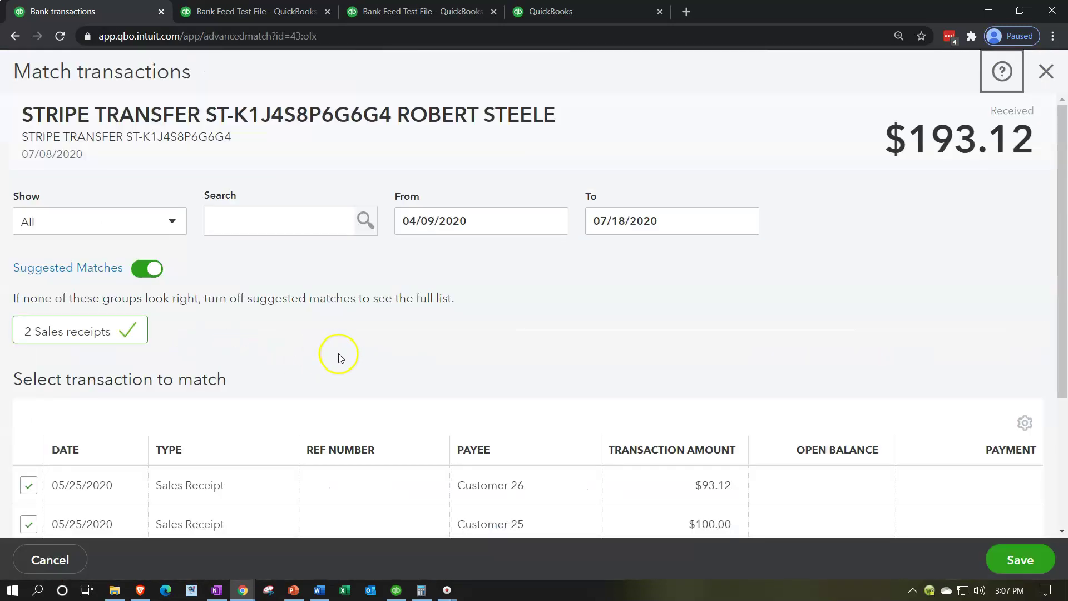
pyautogui.click(411, 218)
pyautogui.press('BackSpace')
pyautogui.write('1')
pyautogui.press('Tab')
pyautogui.click(455, 263)
pyautogui.scroll(-1, 534, 305)
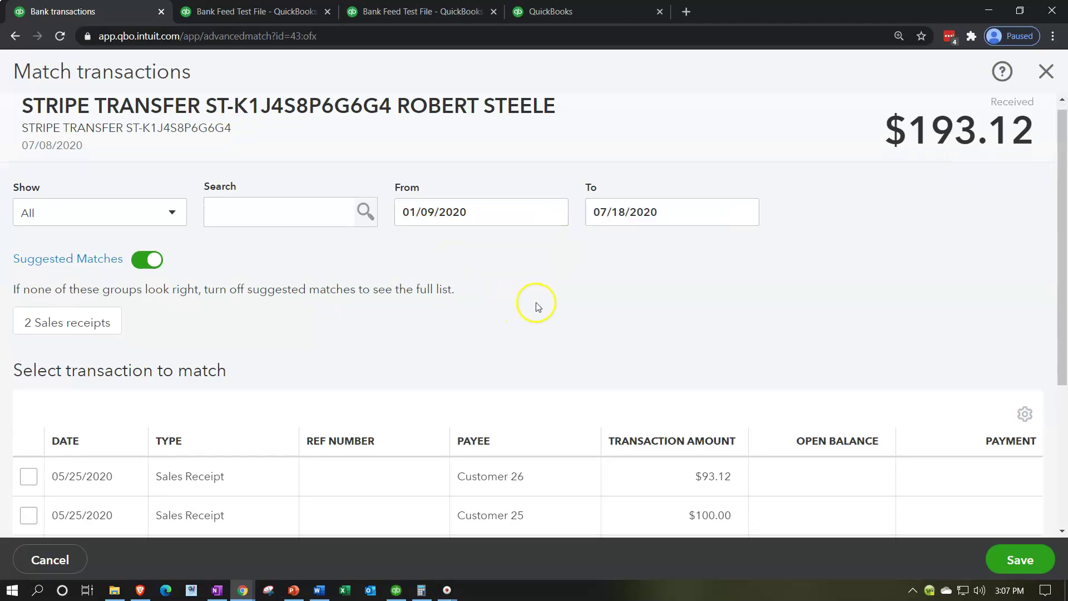
# Step: Try selecting the Customer 26 and Customer 25 sales receipts as matches, clear both selections, and close the matching window without saving
pyautogui.scroll(-1, 551, 277)
pyautogui.click(28, 346)
pyautogui.click(28, 385)
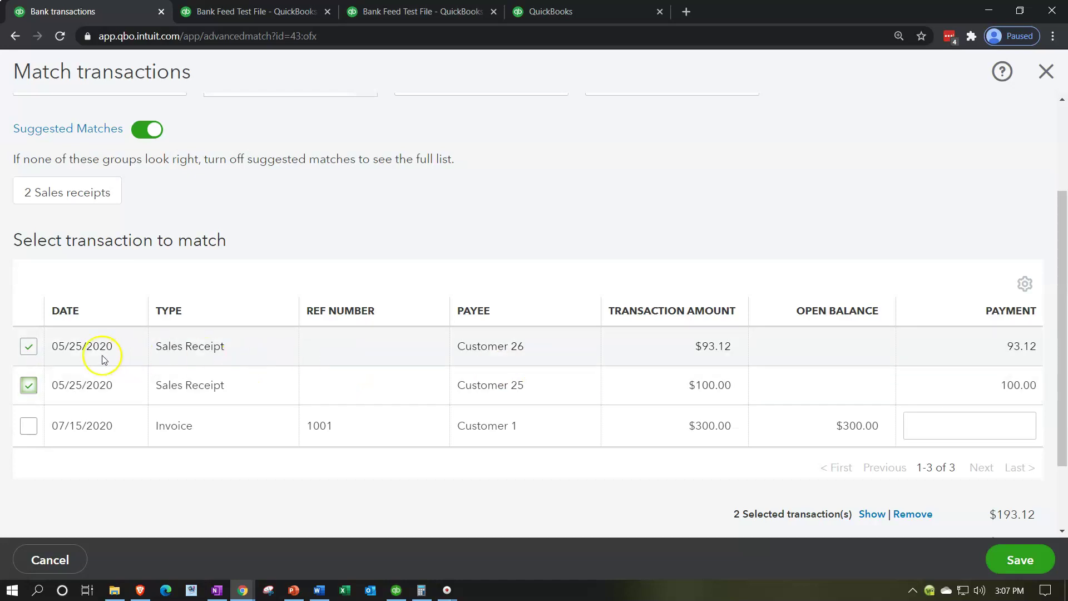
pyautogui.click(29, 350)
pyautogui.click(28, 385)
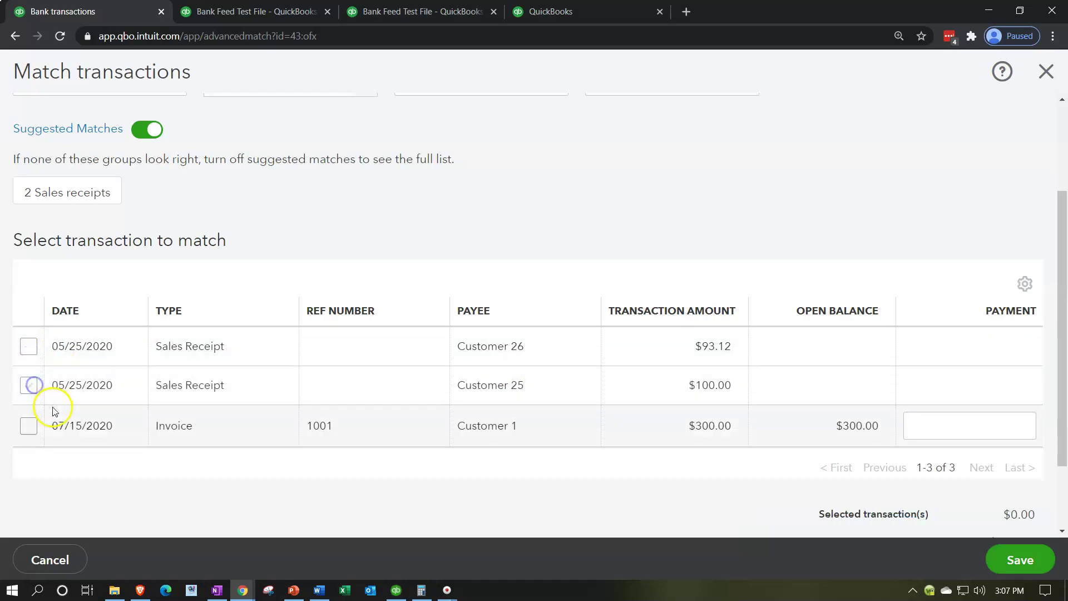
pyautogui.scroll(3, 53, 346)
pyautogui.click(1044, 73)
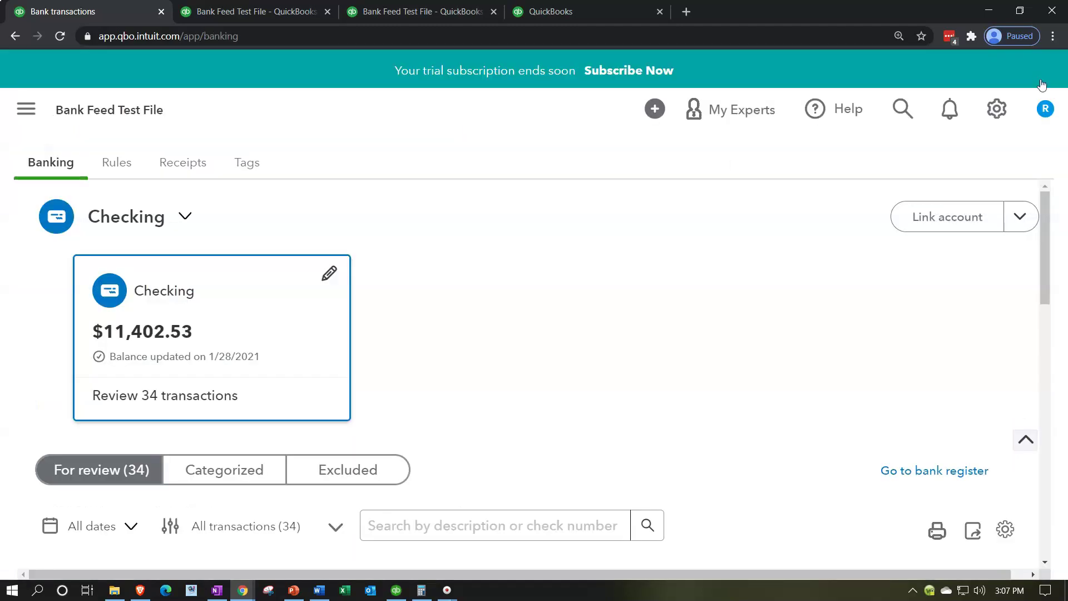
# Step: Switch to QuickBooks Desktop and review the home page flow from Create Sales Receipts to Record Deposits
pyautogui.click(399, 592)
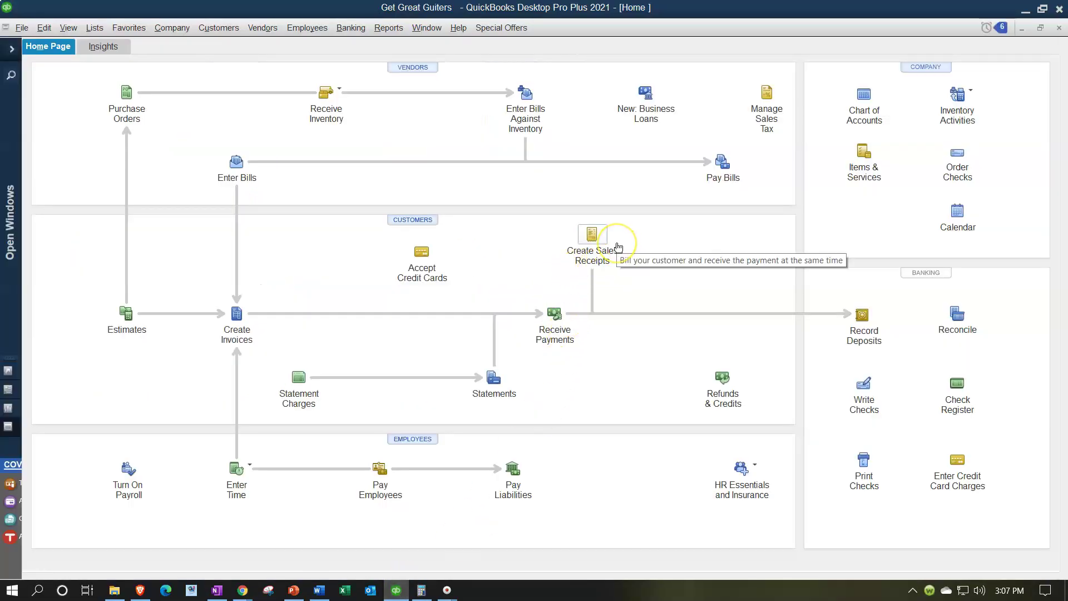
pyautogui.click(845, 324)
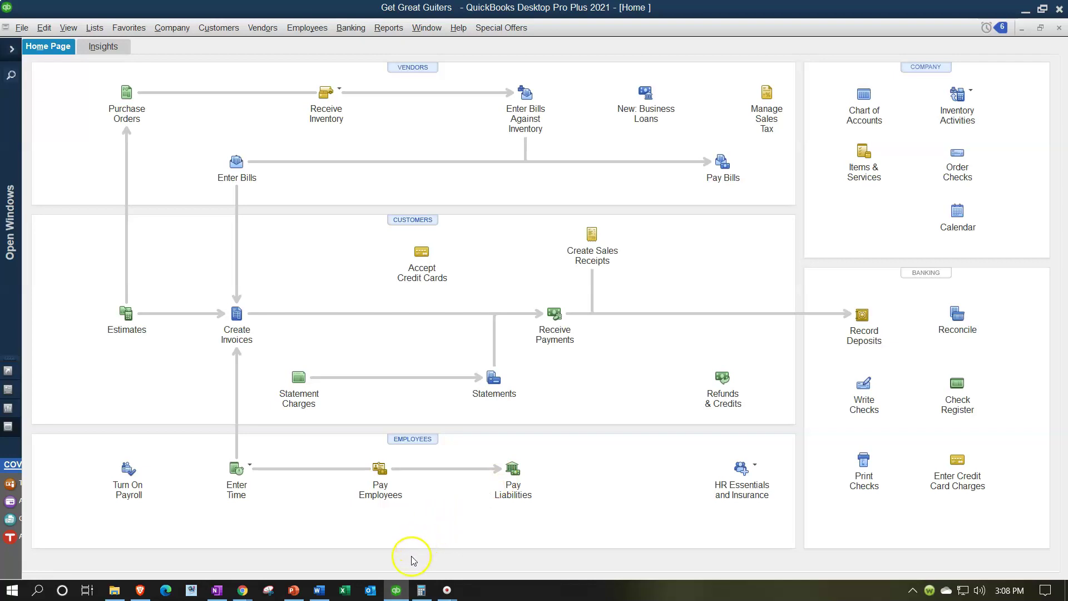
# Step: Switch to QuickBooks Online and save a bank deposit to Checking dated 05/25/2020 containing the Customer 25 and Customer 26 sales receipts
pyautogui.click(399, 593)
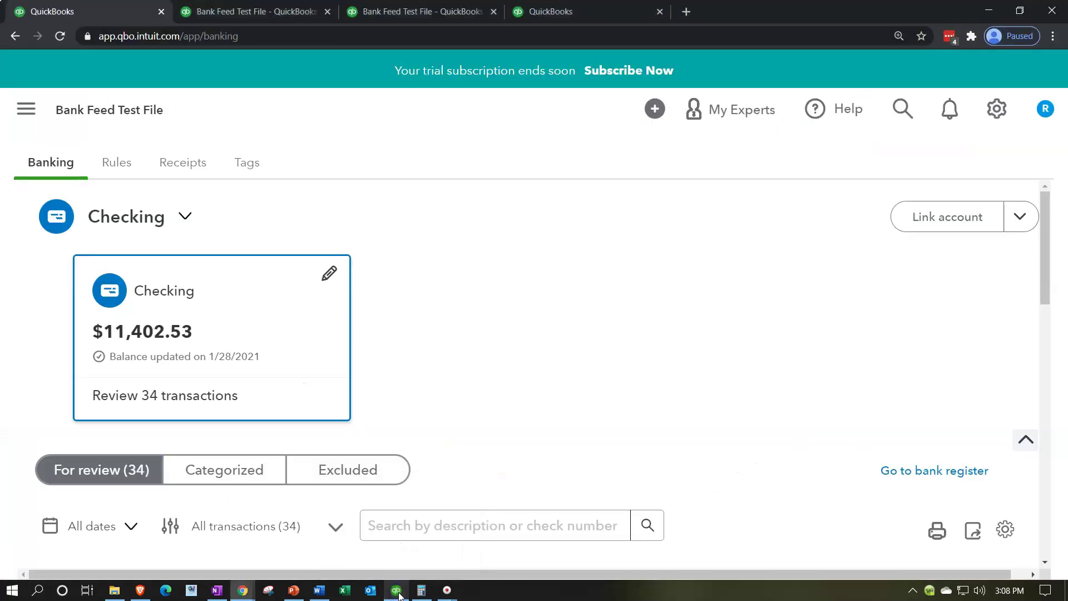
pyautogui.click(558, 12)
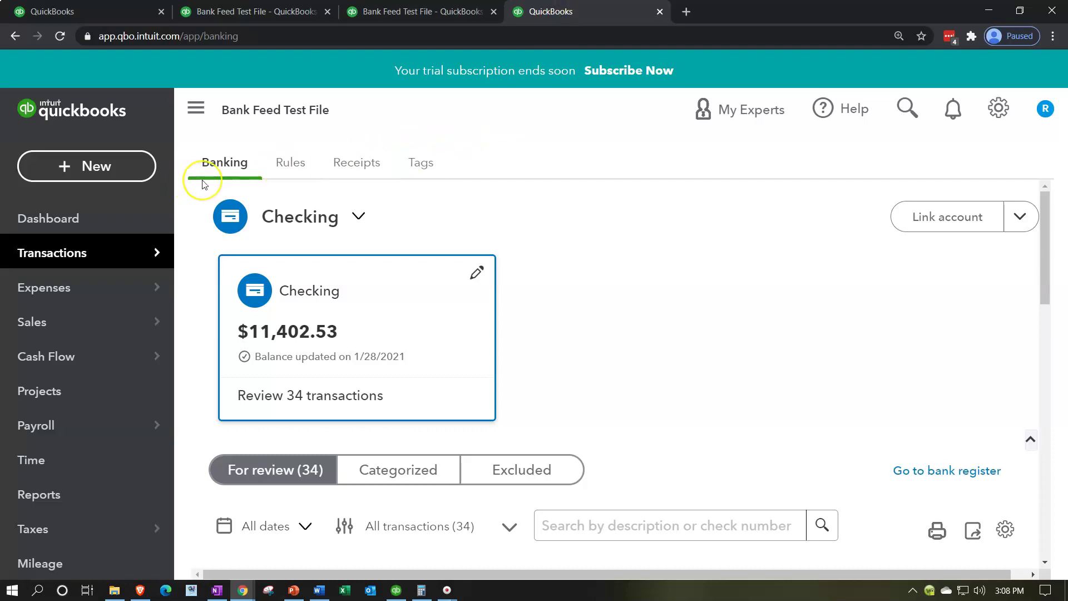
pyautogui.hotkey('ctrl', '+')
pyautogui.hotkey('ctrl', '-')
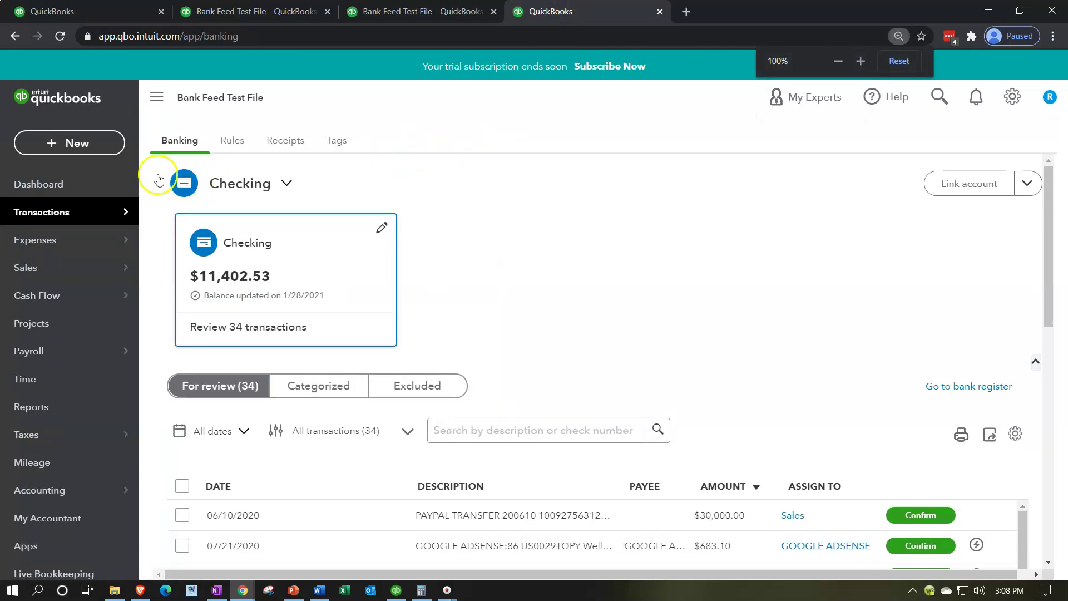
pyautogui.click(97, 149)
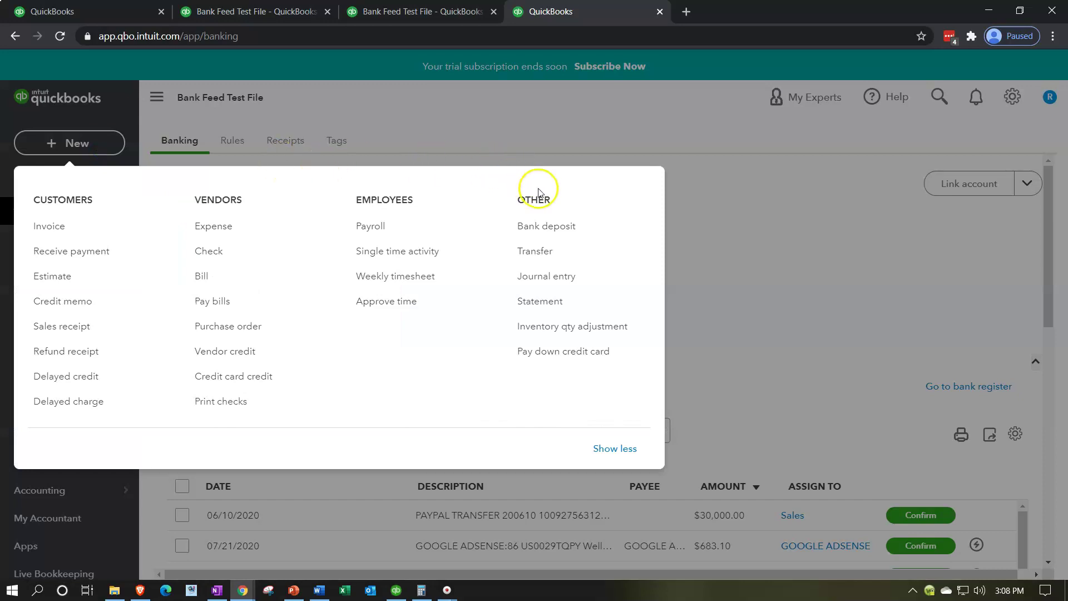
pyautogui.click(548, 229)
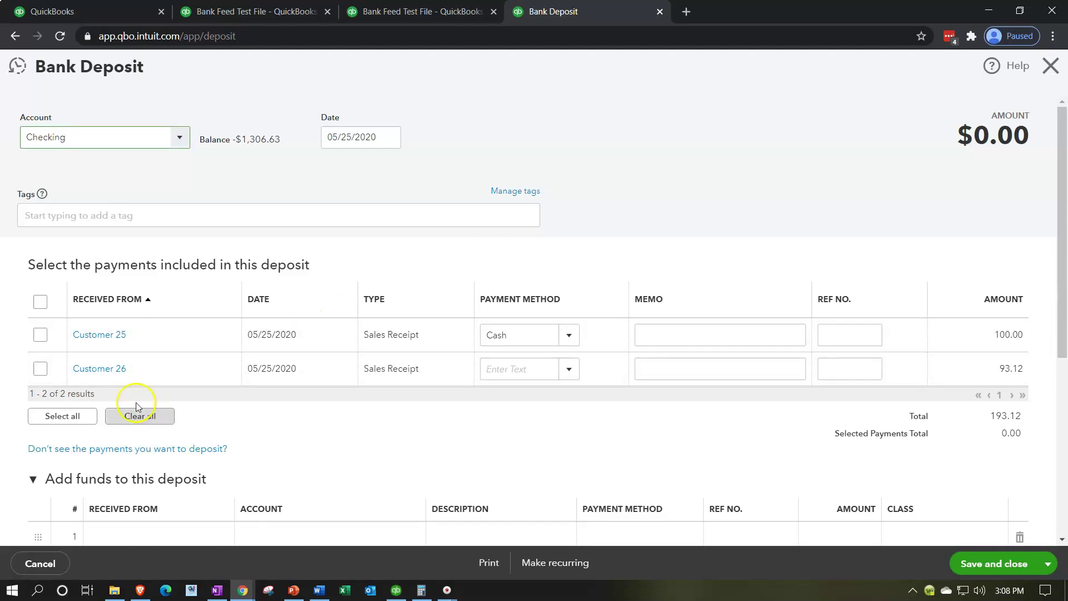
pyautogui.click(41, 335)
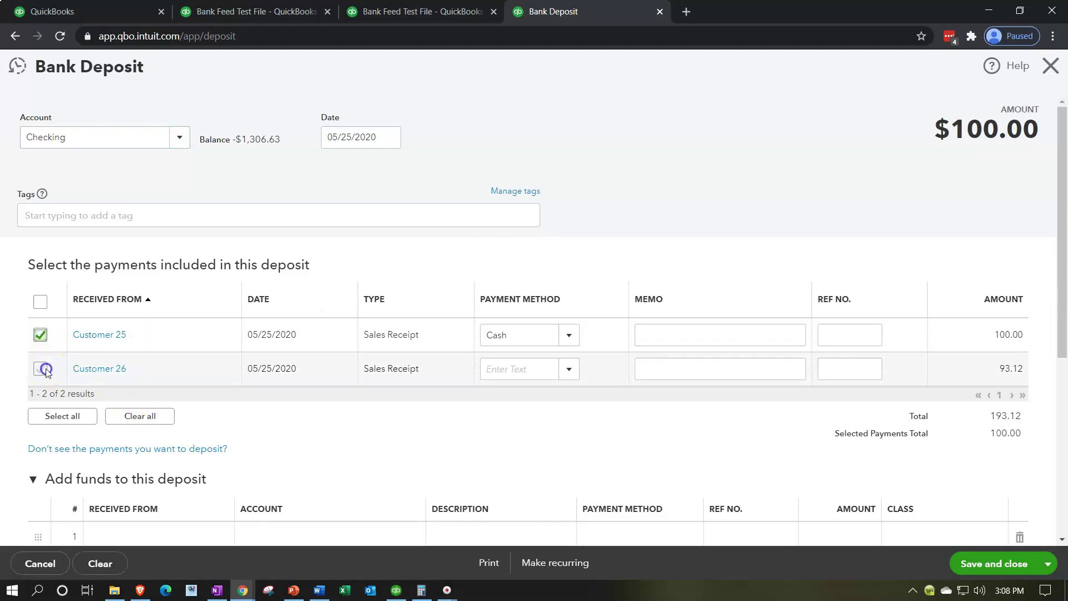
pyautogui.click(40, 368)
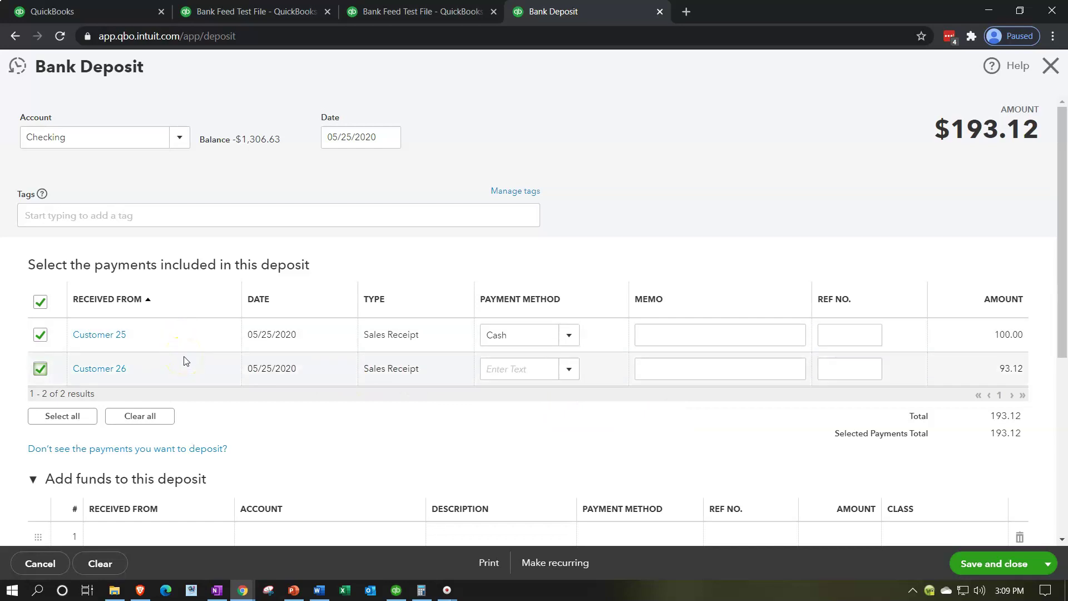
pyautogui.click(1021, 564)
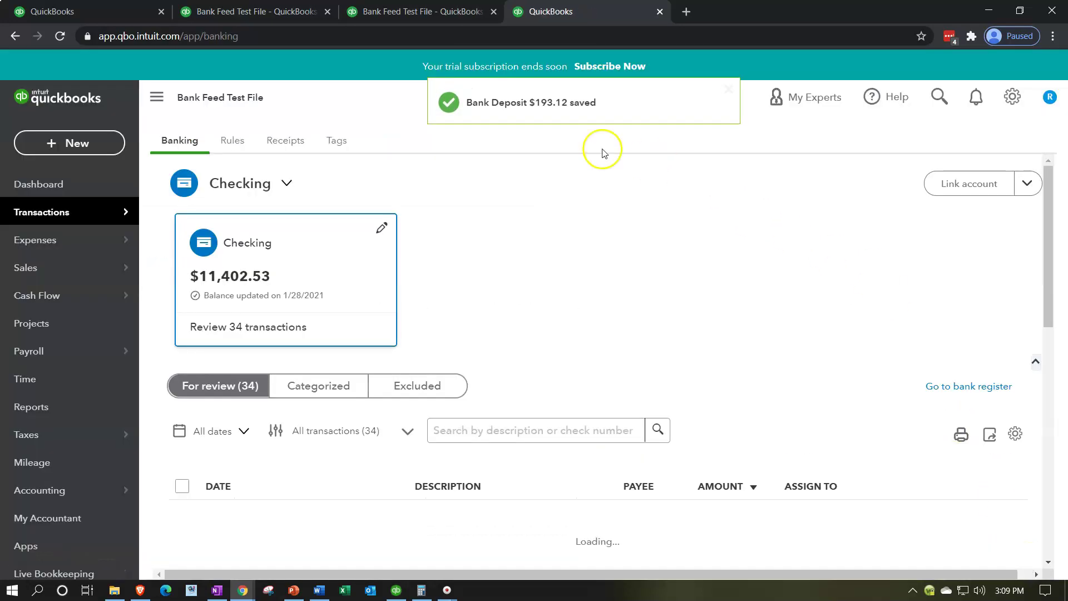
# Step: Rerun the 2020 balance sheet and check the Checking and Undeposited Funds balances
pyautogui.click(267, 13)
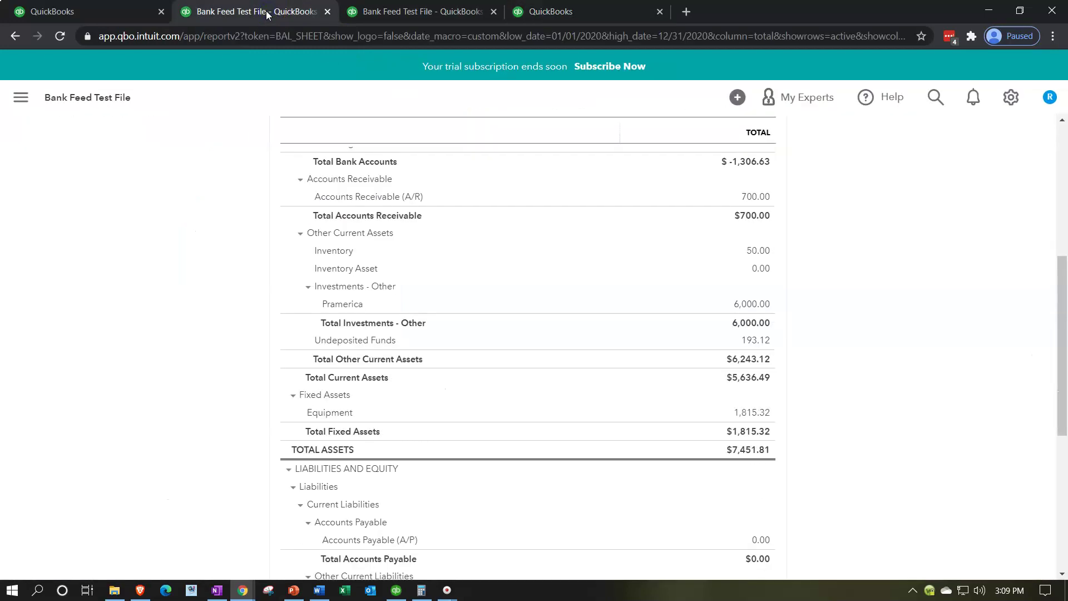
pyautogui.scroll(5, 250, 286)
pyautogui.scroll(3, 610, 210)
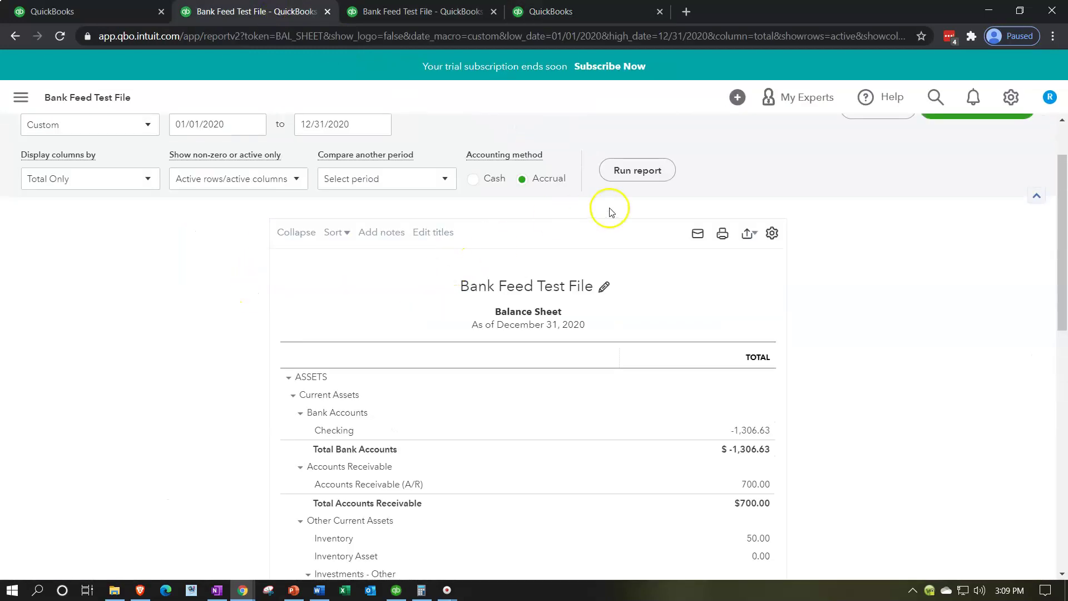
pyautogui.click(635, 184)
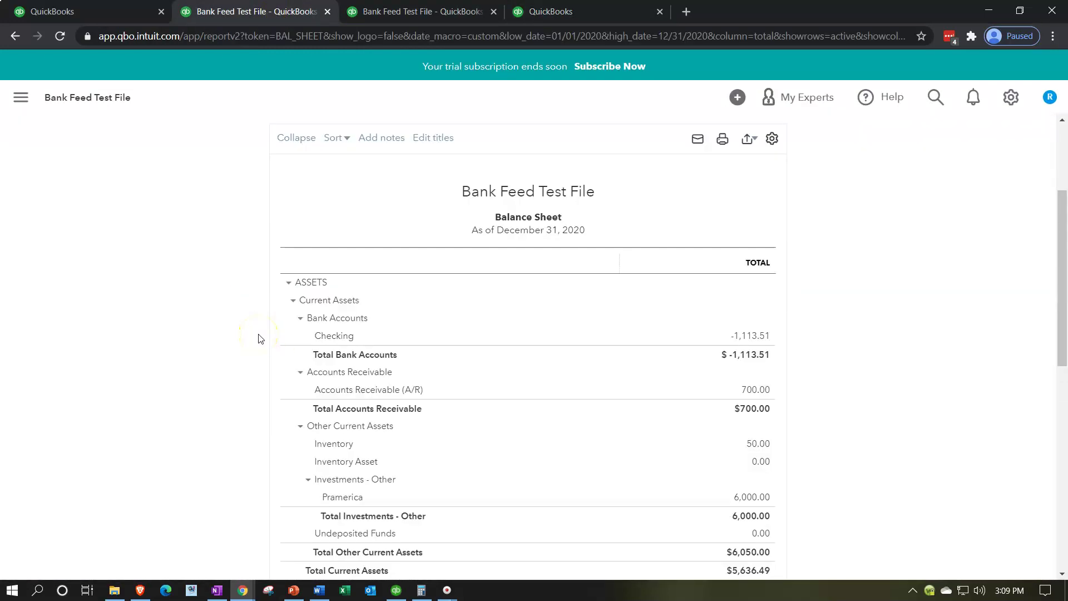
pyautogui.hotkey('ctrl', '+')
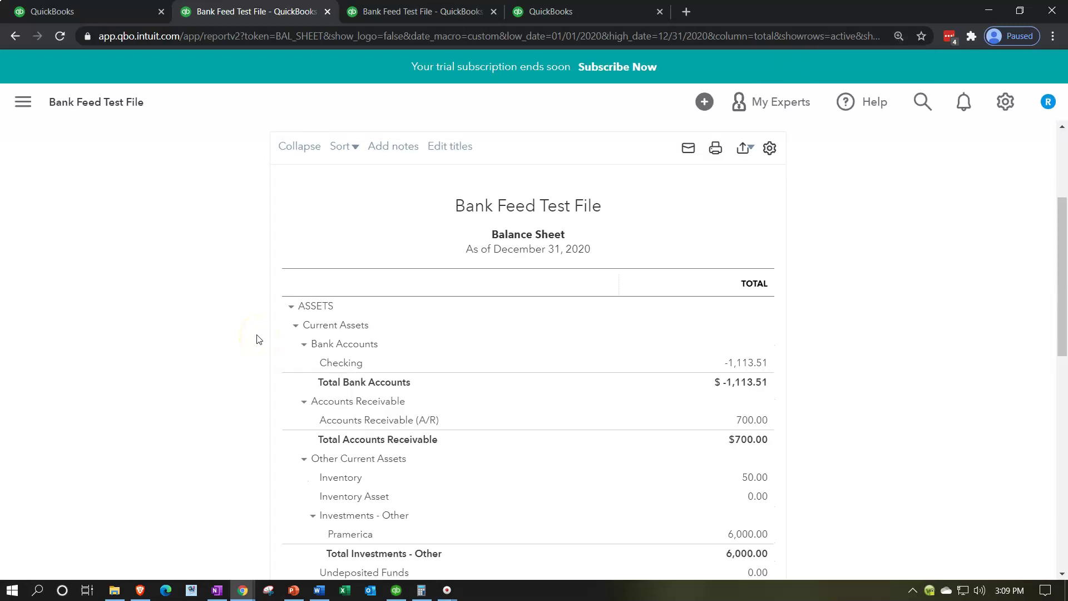
# Step: Examine the 05/25/2020 deposit in the Checking account's transaction report, close it unchanged, and return to the balance sheet
pyautogui.click(738, 365)
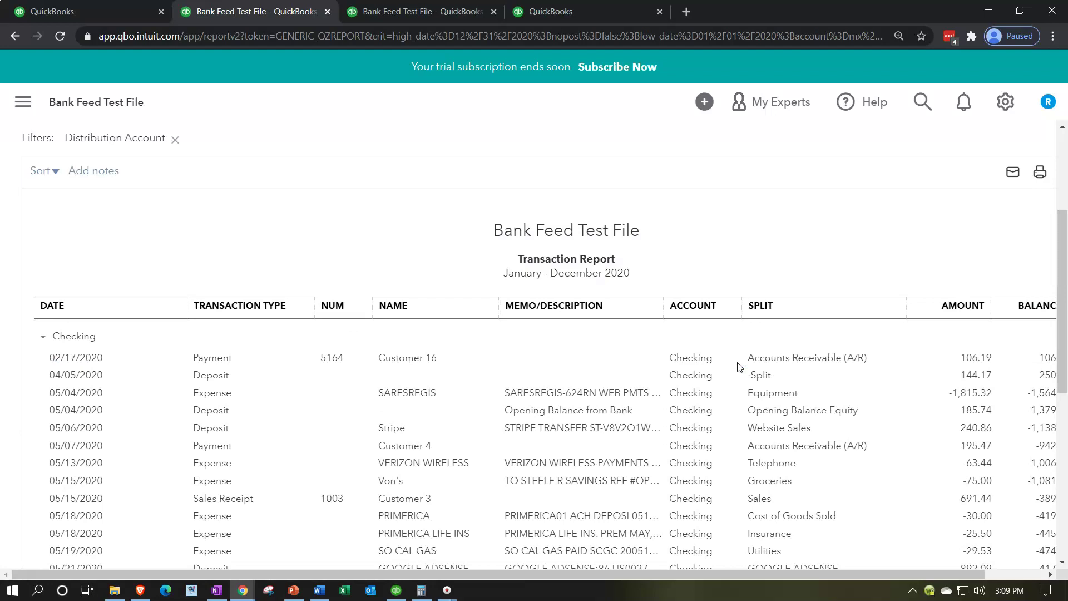
pyautogui.scroll(-1, 739, 367)
pyautogui.scroll(-2, 739, 367)
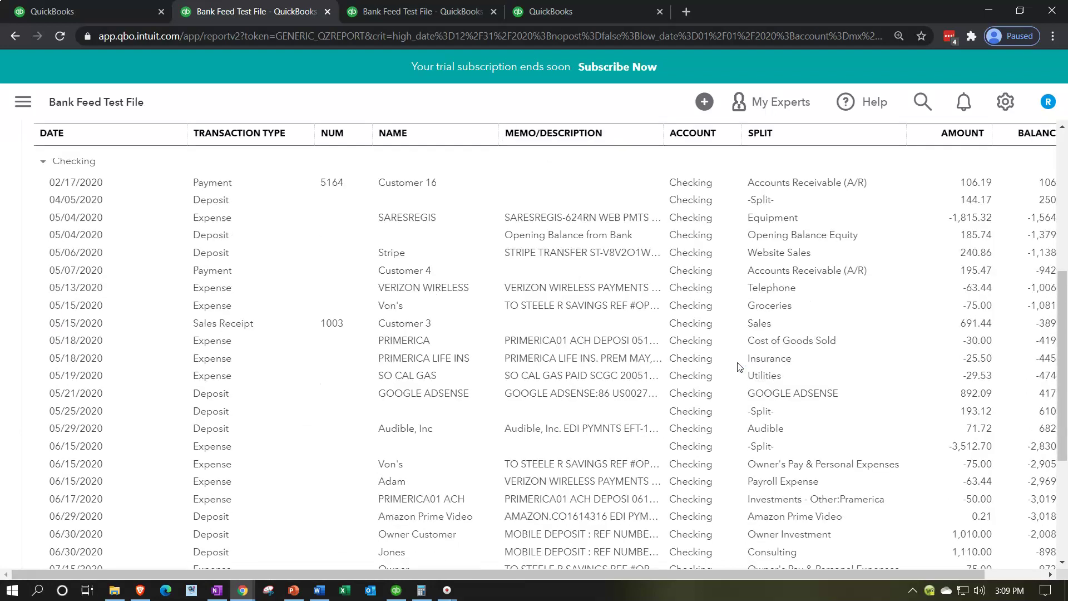
pyautogui.click(975, 415)
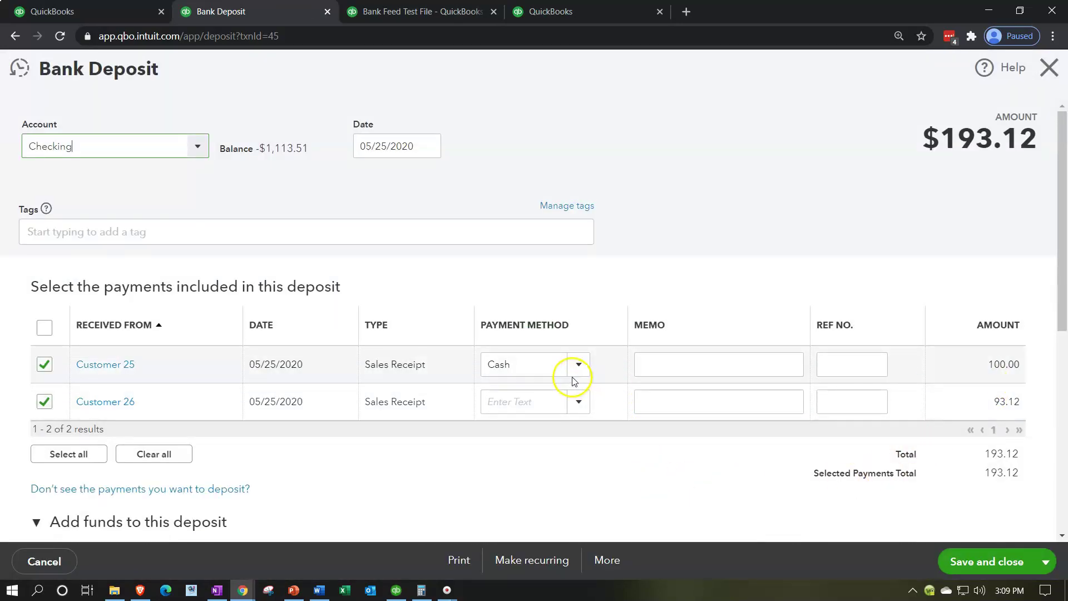
pyautogui.click(1050, 71)
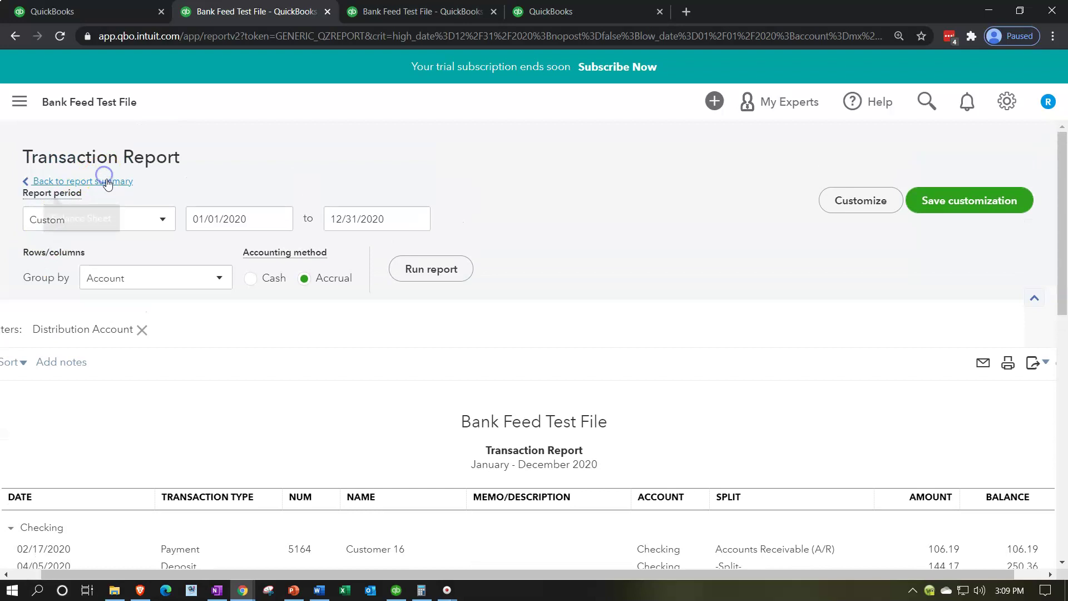
pyautogui.click(103, 181)
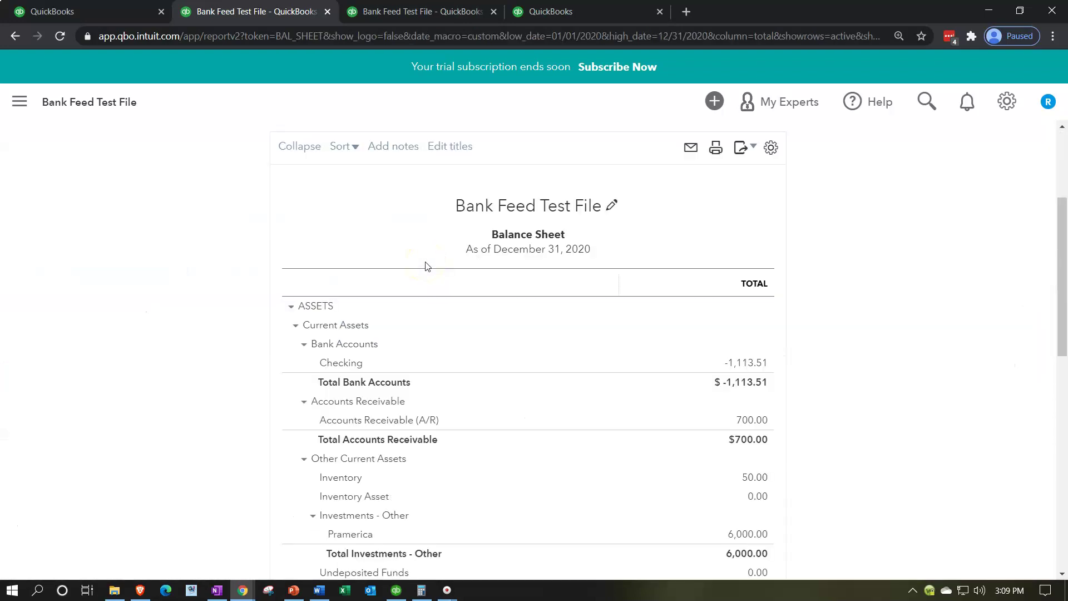
# Step: Review the transactions behind the Undeposited Funds balance, and return to the balance sheet
pyautogui.scroll(-4, 427, 266)
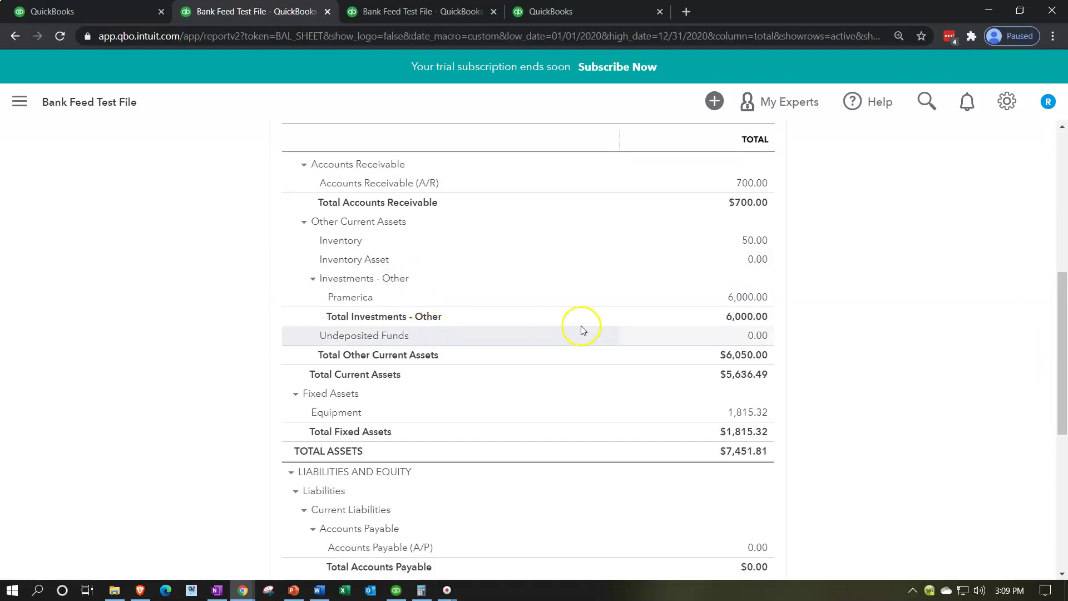
pyautogui.click(755, 335)
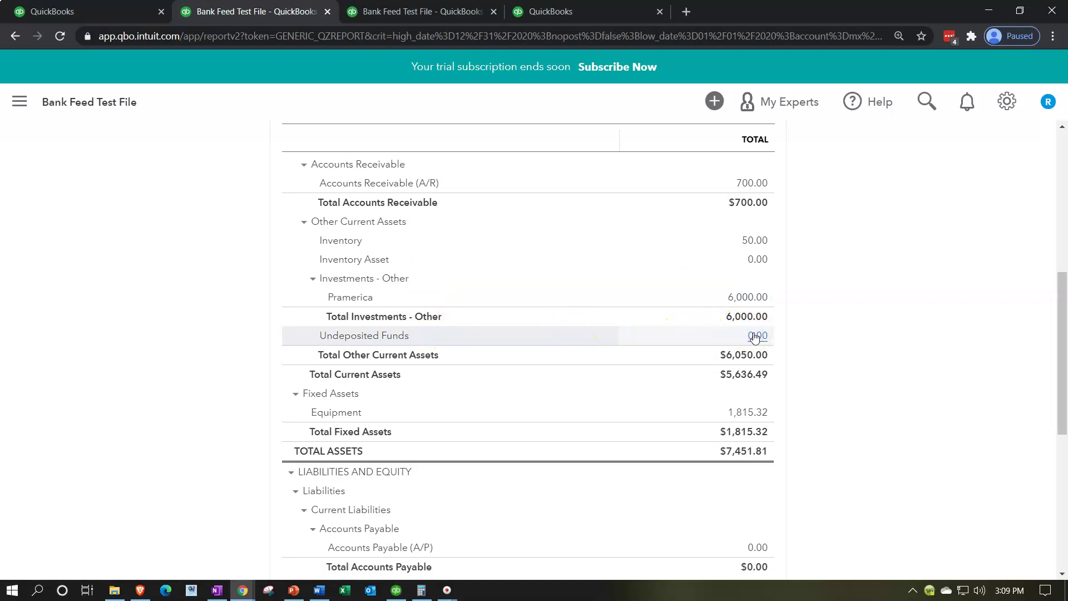
pyautogui.scroll(-3, 756, 337)
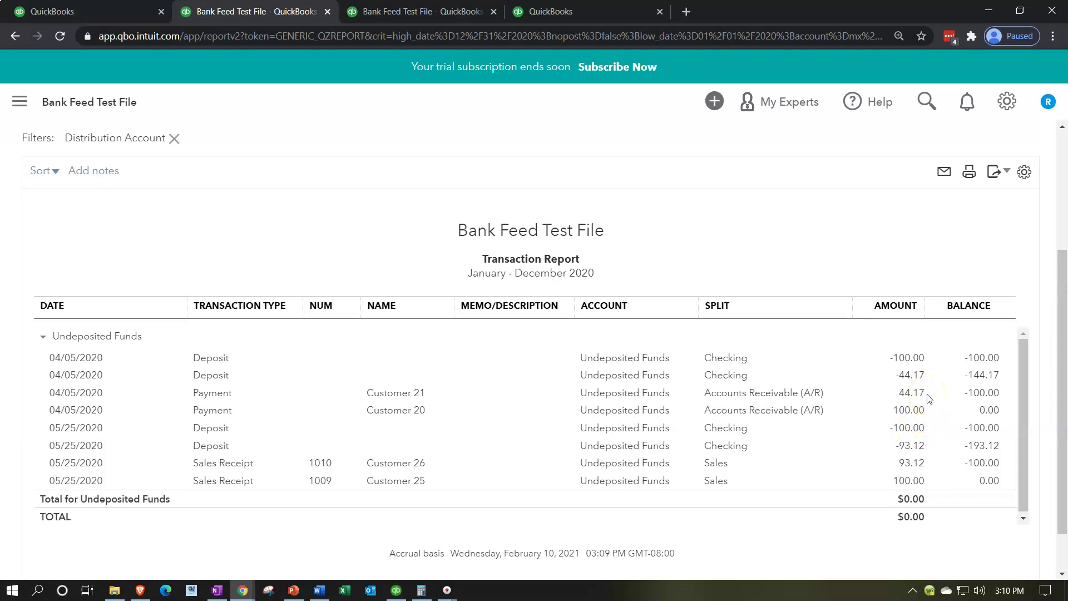
pyautogui.scroll(4, 176, 379)
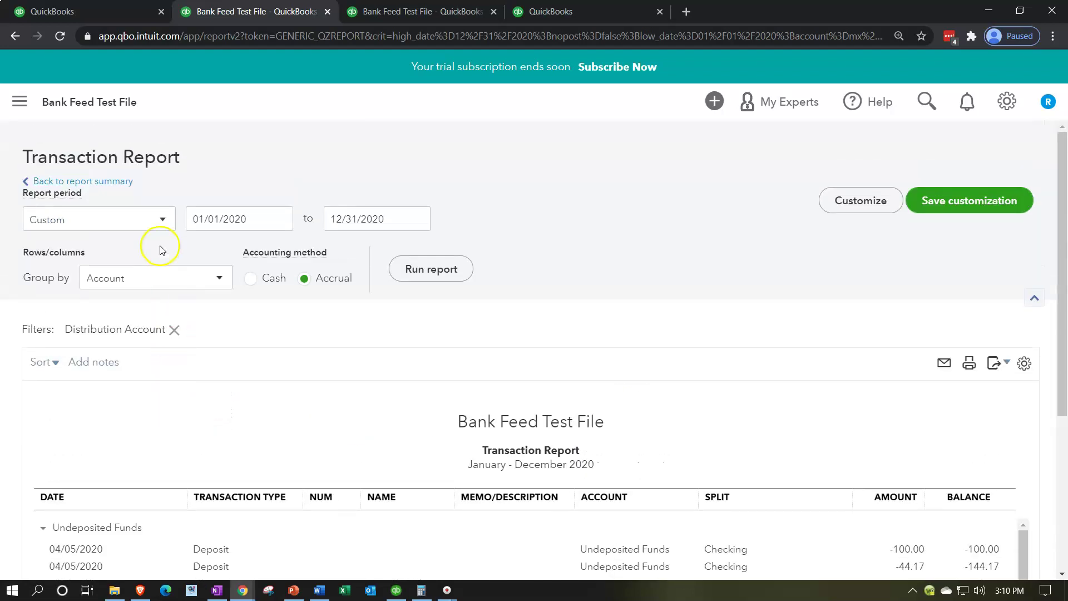
pyautogui.click(117, 188)
pyautogui.scroll(-5, 115, 186)
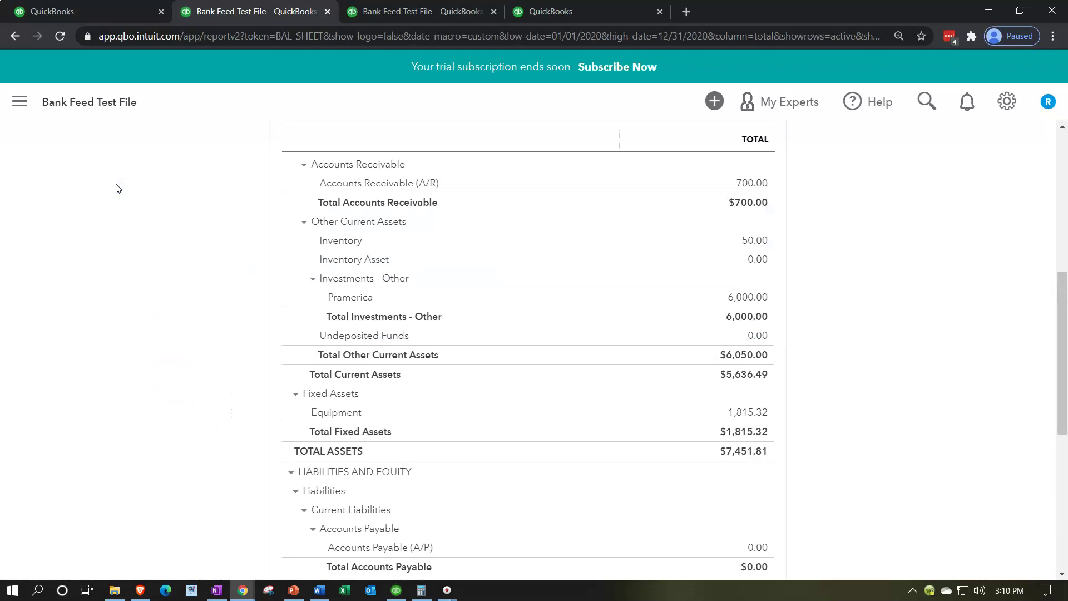
# Step: Go to the bank transactions, review the home page flowchart in QuickBooks Desktop, and switch back to QuickBooks Online
pyautogui.click(97, 13)
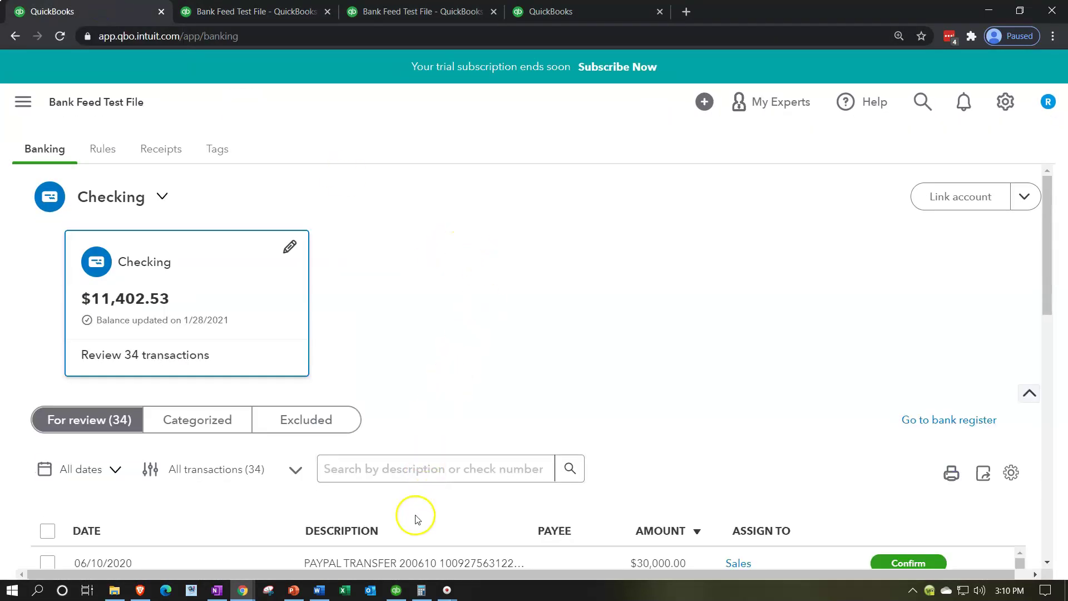
pyautogui.click(396, 590)
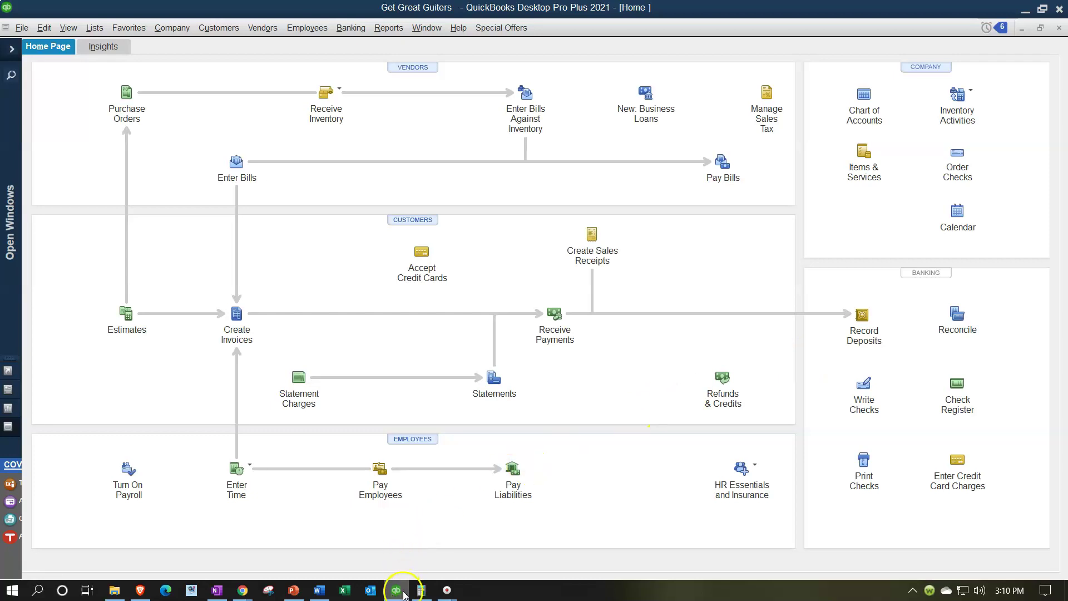
pyautogui.moveTo(403, 592)
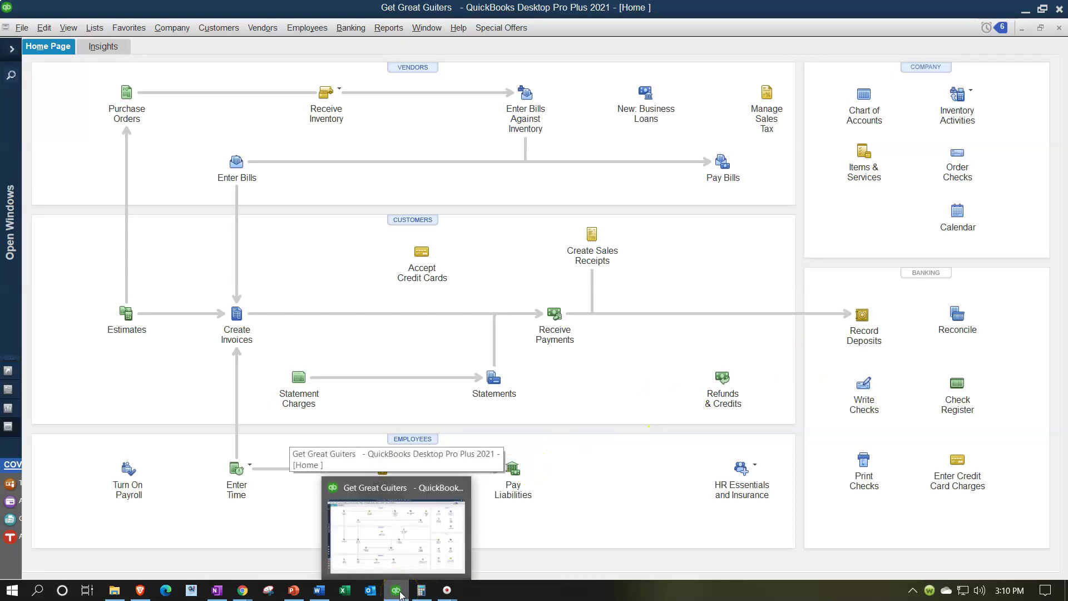
pyautogui.click(400, 593)
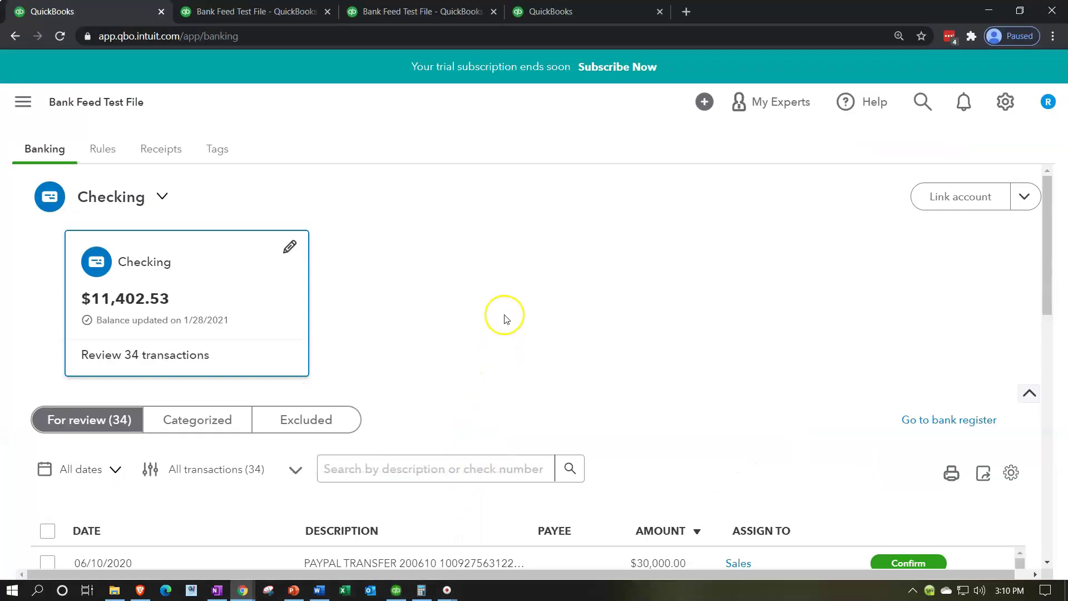
# Step: Match the 07/08/2020 Stripe transfer of $193.12 to the suggested 05/25/2020 deposit and save the match
pyautogui.scroll(-4, 506, 315)
pyautogui.scroll(-1, 506, 319)
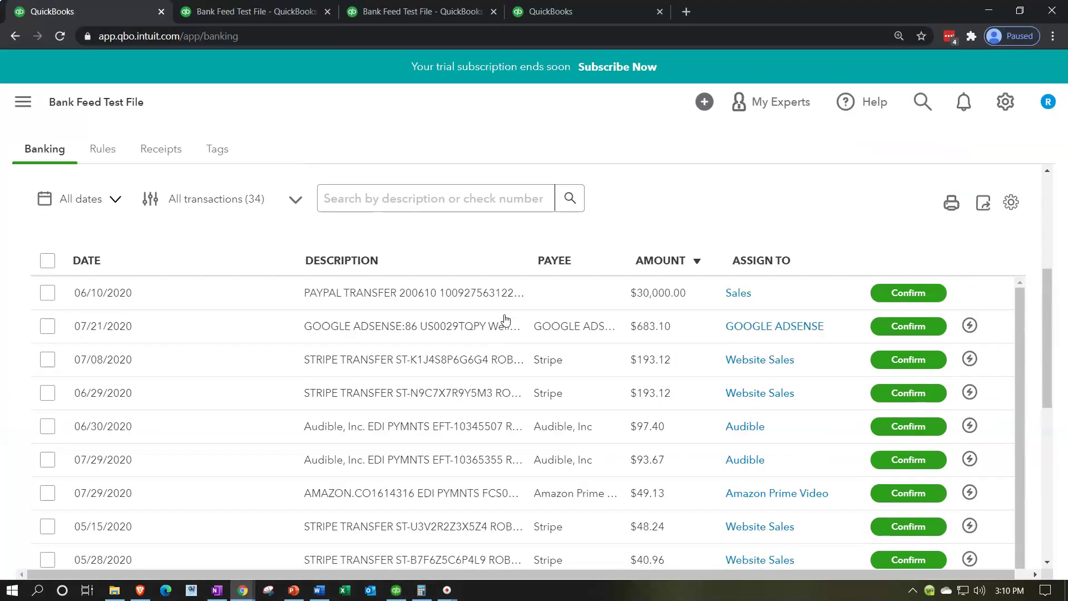
pyautogui.click(500, 352)
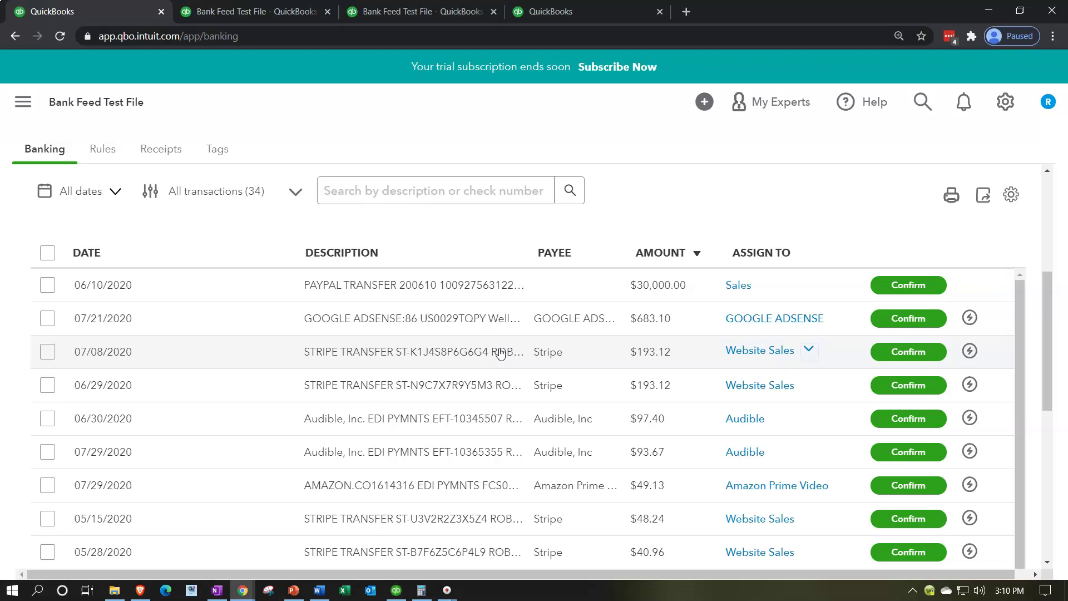
pyautogui.click(501, 352)
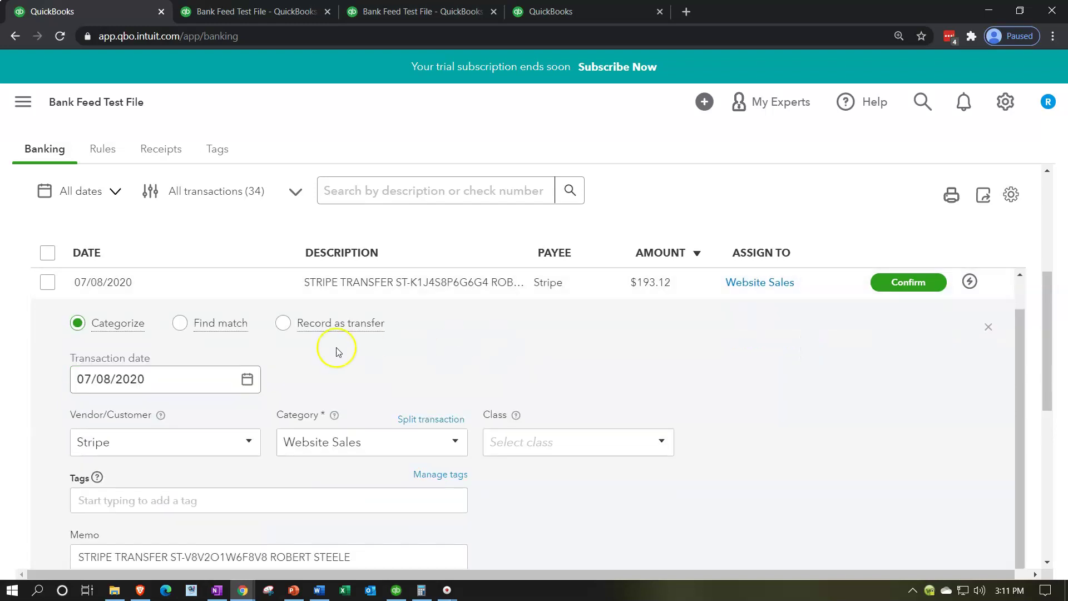
pyautogui.click(180, 324)
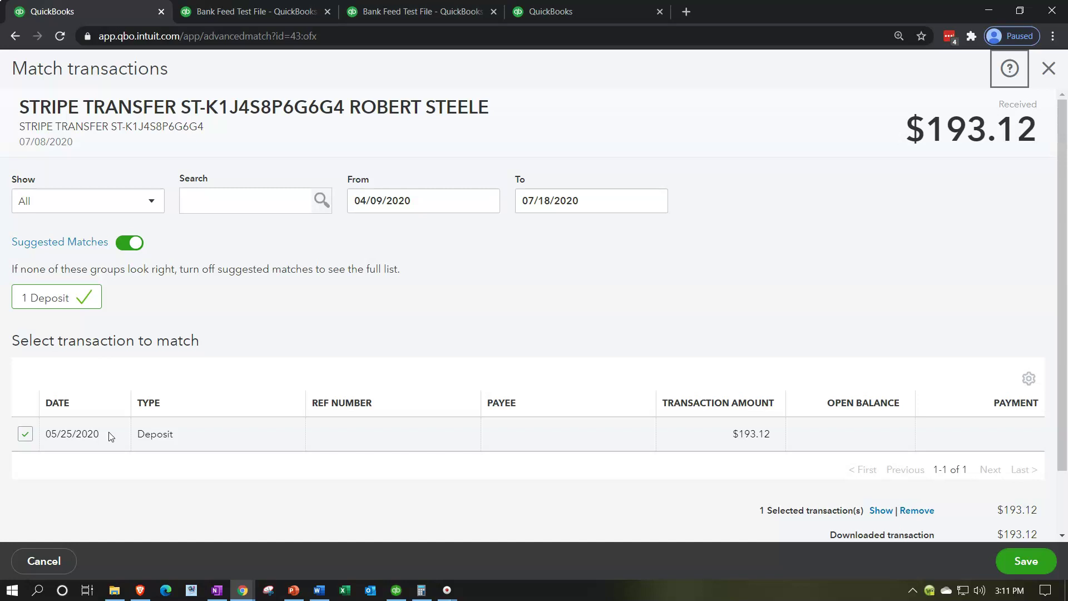
pyautogui.click(108, 434)
pyautogui.scroll(-2, 660, 440)
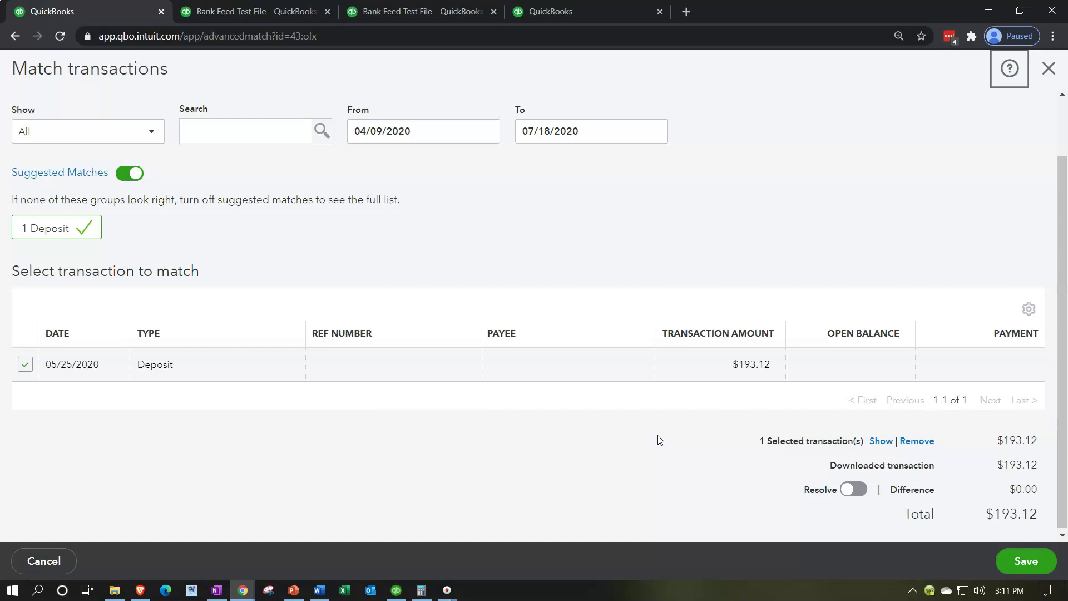
pyautogui.click(620, 439)
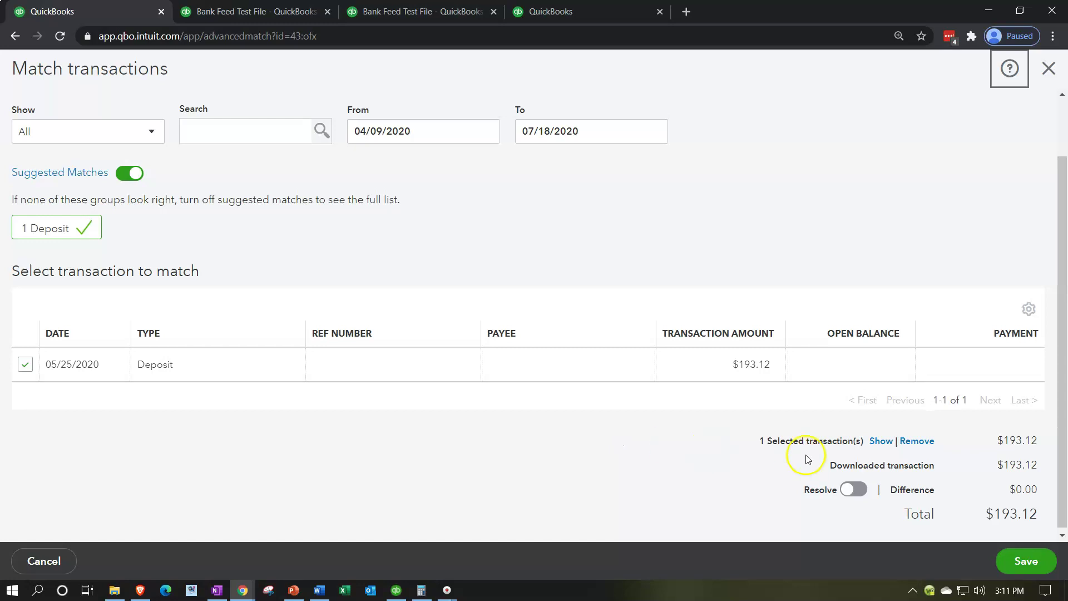
pyautogui.click(1026, 561)
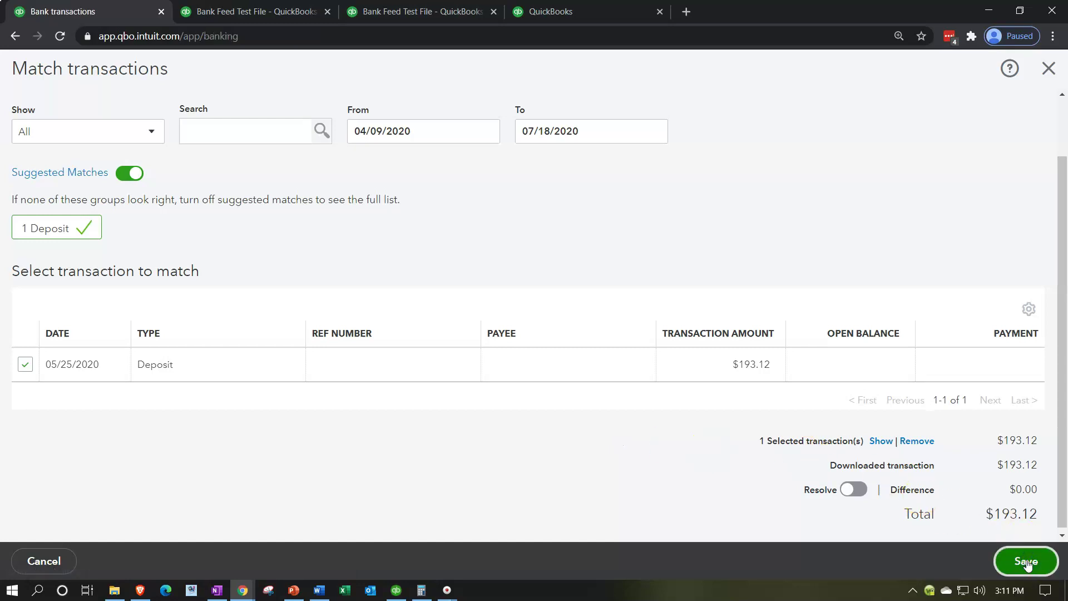